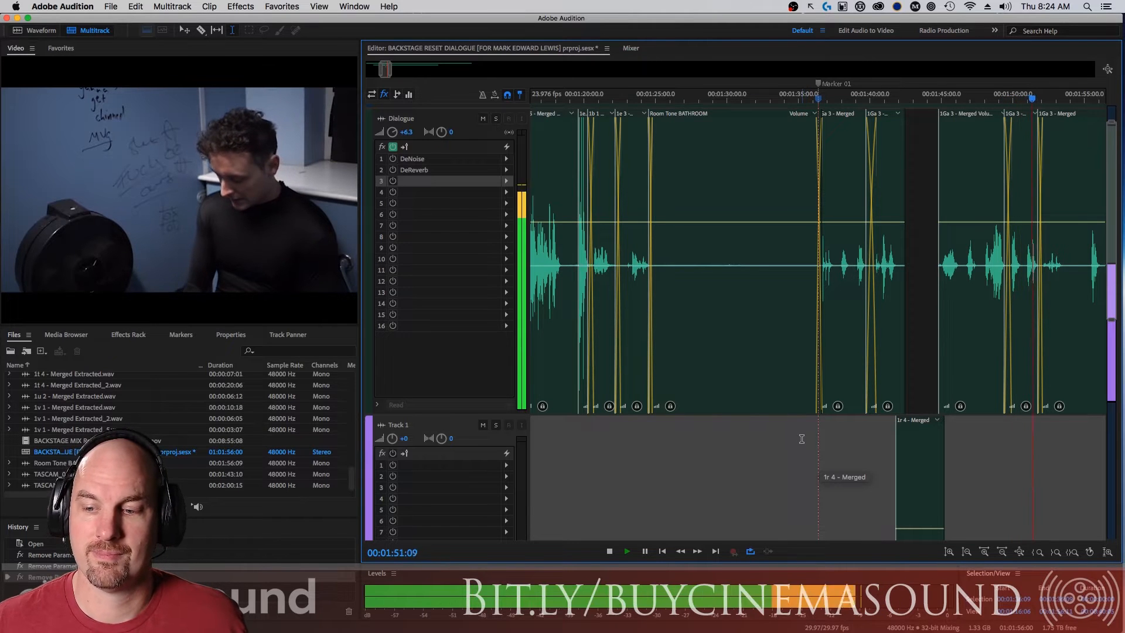
Stop playback and slightly trim the start of the 1Ga 3 - Merged clip right after the gap on the Dialogue track.
key("space")
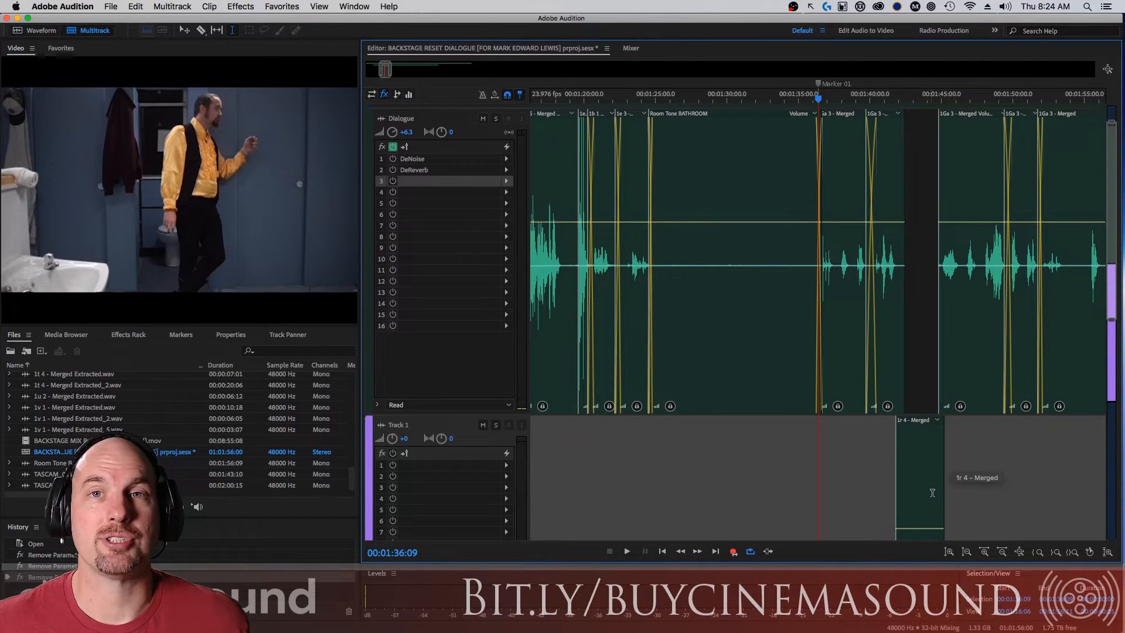
left_click(937, 244)
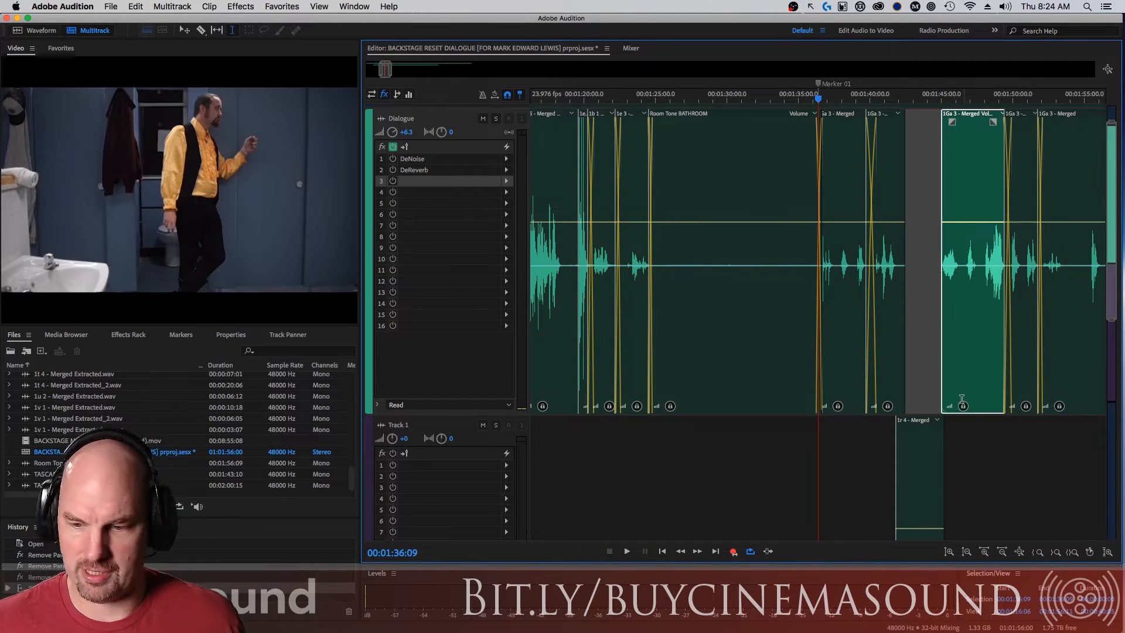
left_click_drag(941, 350, 1007, 346)
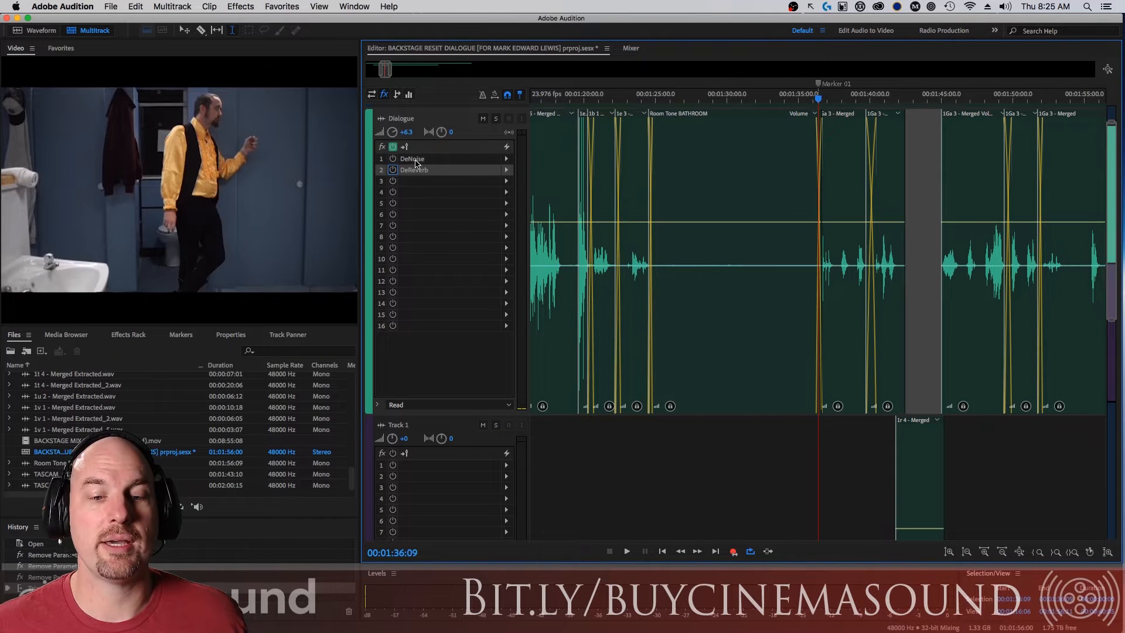
Check the DeNoise and DeReverb settings on the Dialogue track, then audition the dialogue with both effects turned on.
double_click(416, 161)
double_click(417, 171)
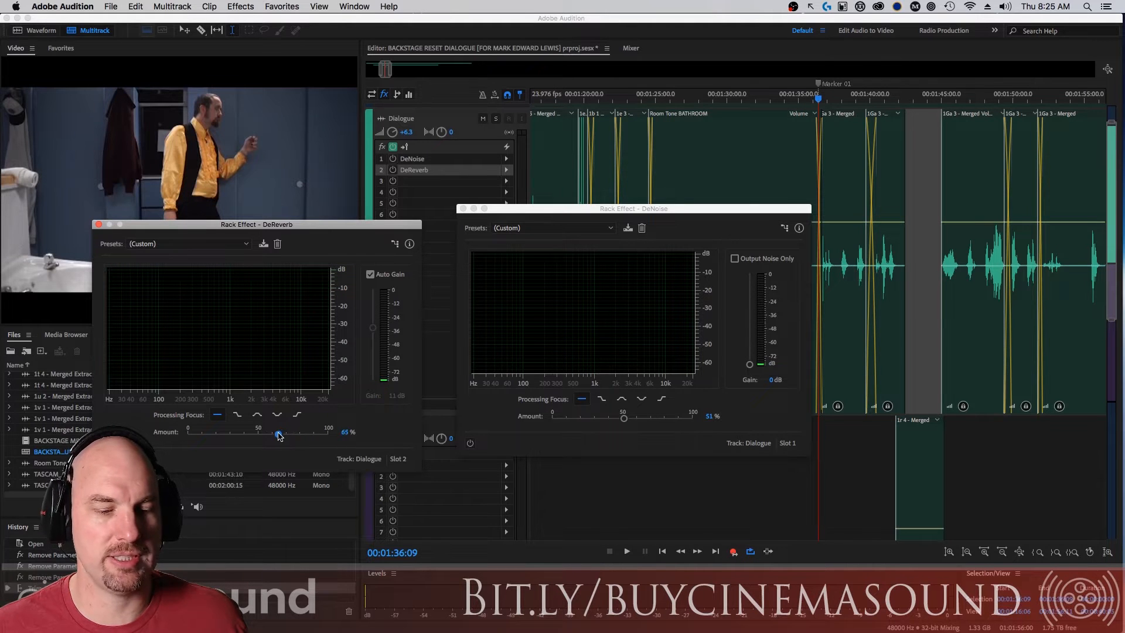
left_click(101, 224)
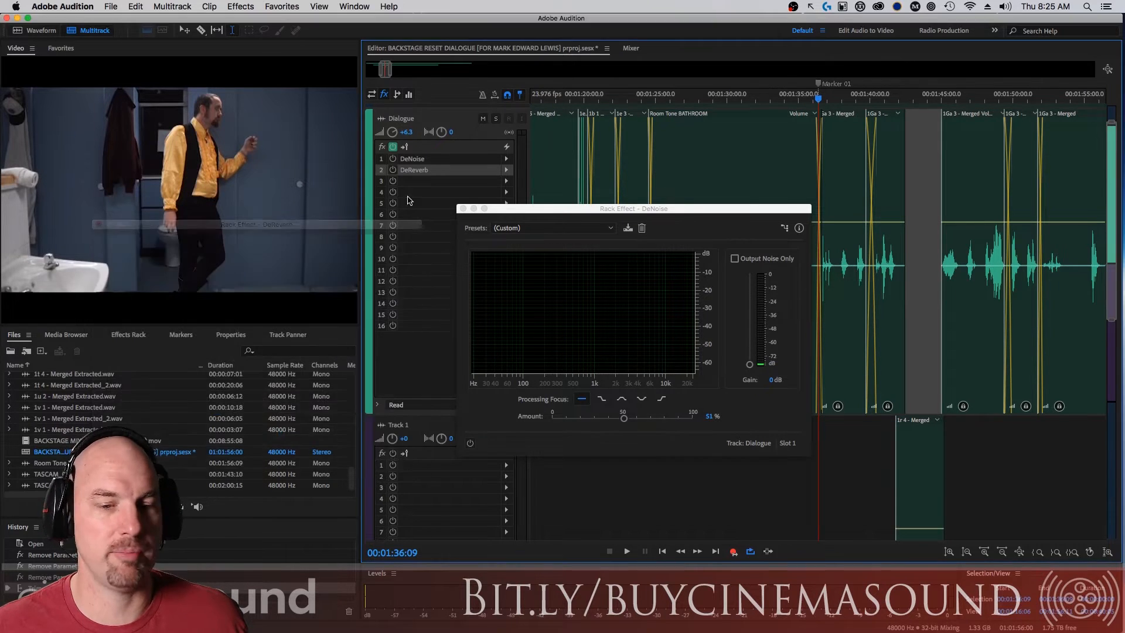
left_click(463, 209)
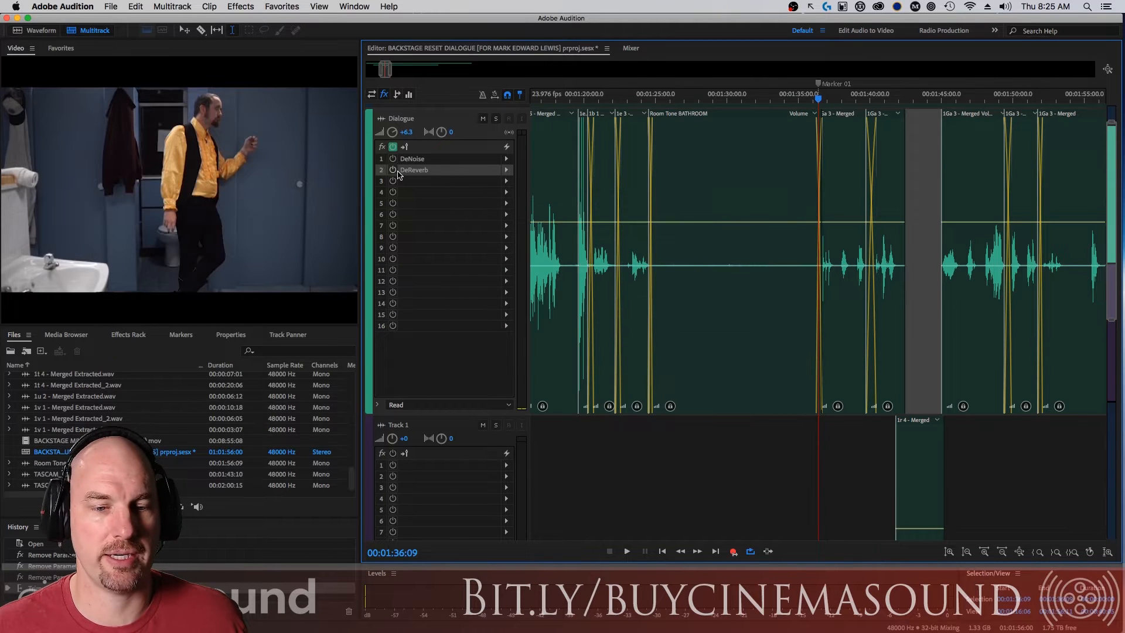
key("space")
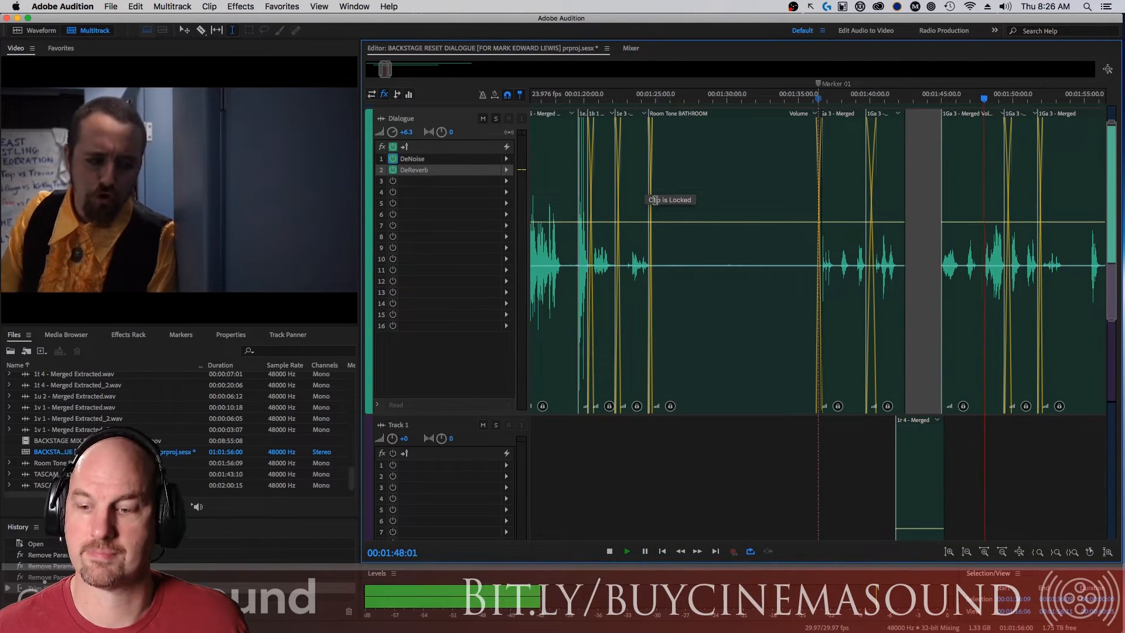
key("space")
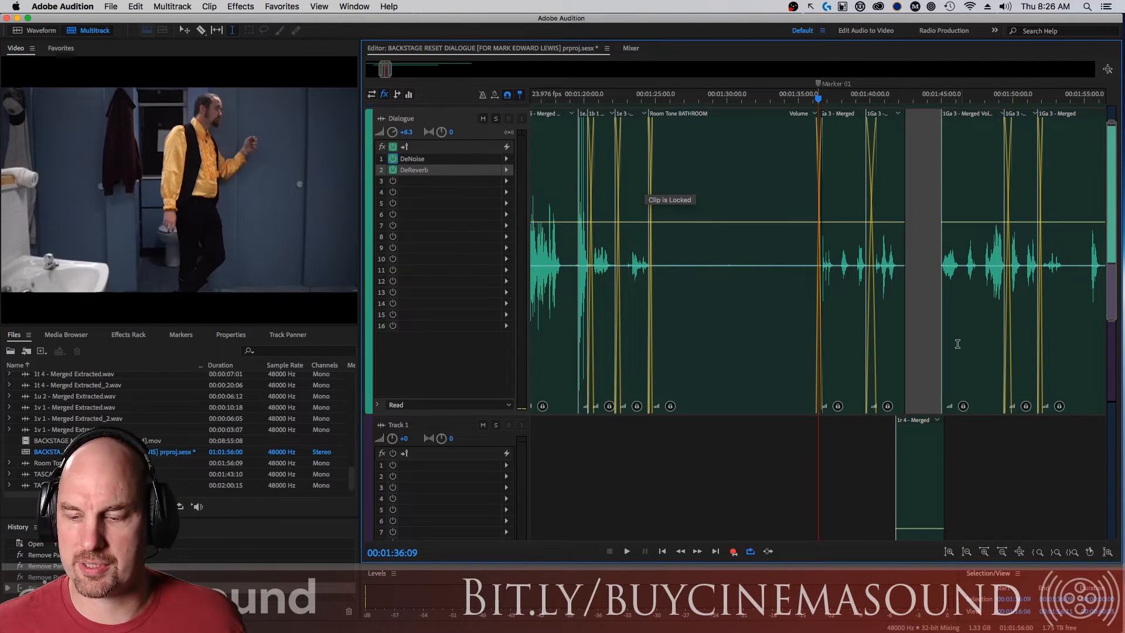
Select the time range of the 1Ga 3 - Merged clip after the gap and add a Parametric Equalizer in Dialogue effect slot 3.
left_click_drag(938, 322, 1005, 320)
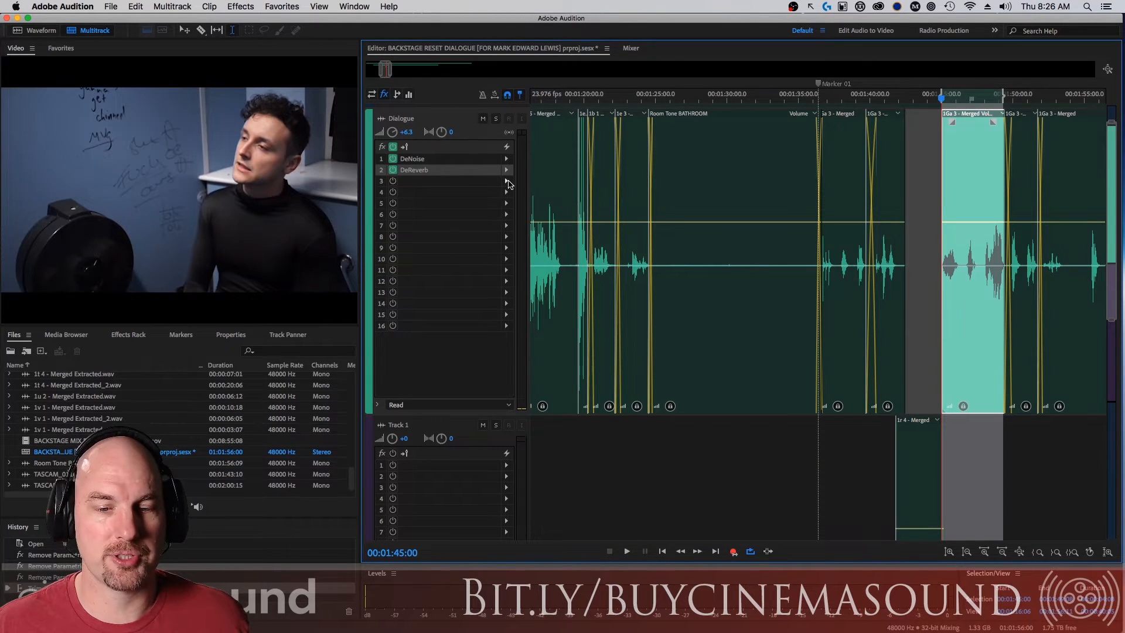
left_click(508, 183)
mouse_move(624, 242)
left_click(735, 300)
left_click_drag(636, 170, 685, 137)
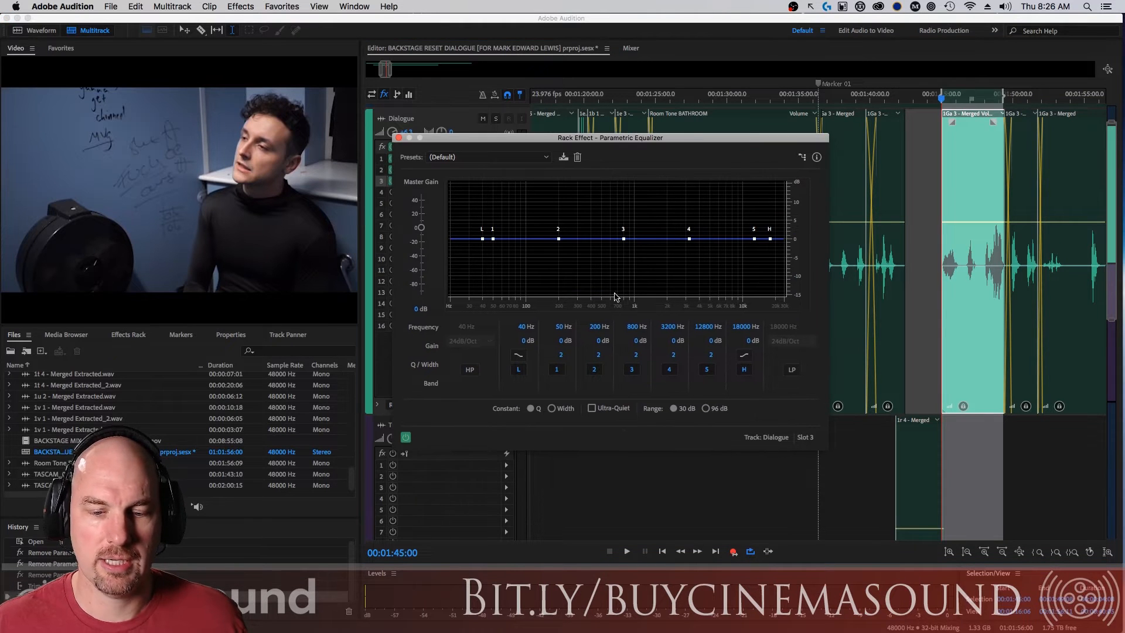
Set equalizer band 1 to 120 Hz with a narrow boost of about 12.8 dB and a Q of 30.
left_click(558, 327)
type("140")
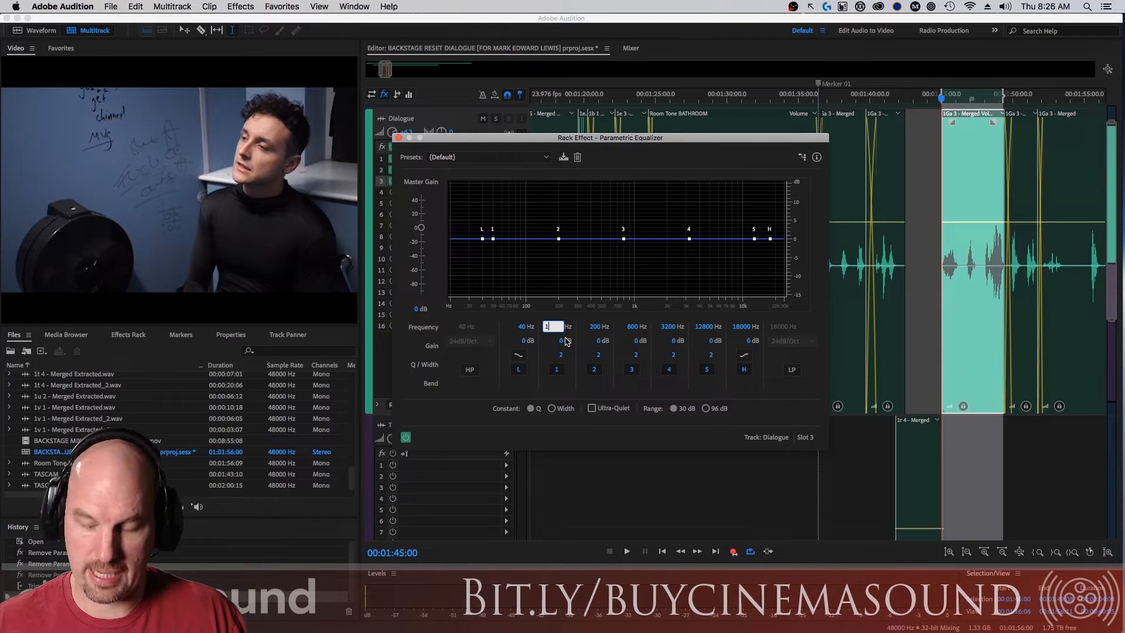
key("Return")
mouse_move(561, 341)
left_mouse_down()
mouse_move(604, 335)
mouse_move(560, 329)
mouse_move(572, 325)
mouse_move(690, 319)
mouse_move(565, 327)
mouse_move(573, 341)
mouse_move(365, 371)
mouse_move(586, 356)
mouse_move(516, 355)
mouse_move(550, 357)
left_mouse_up()
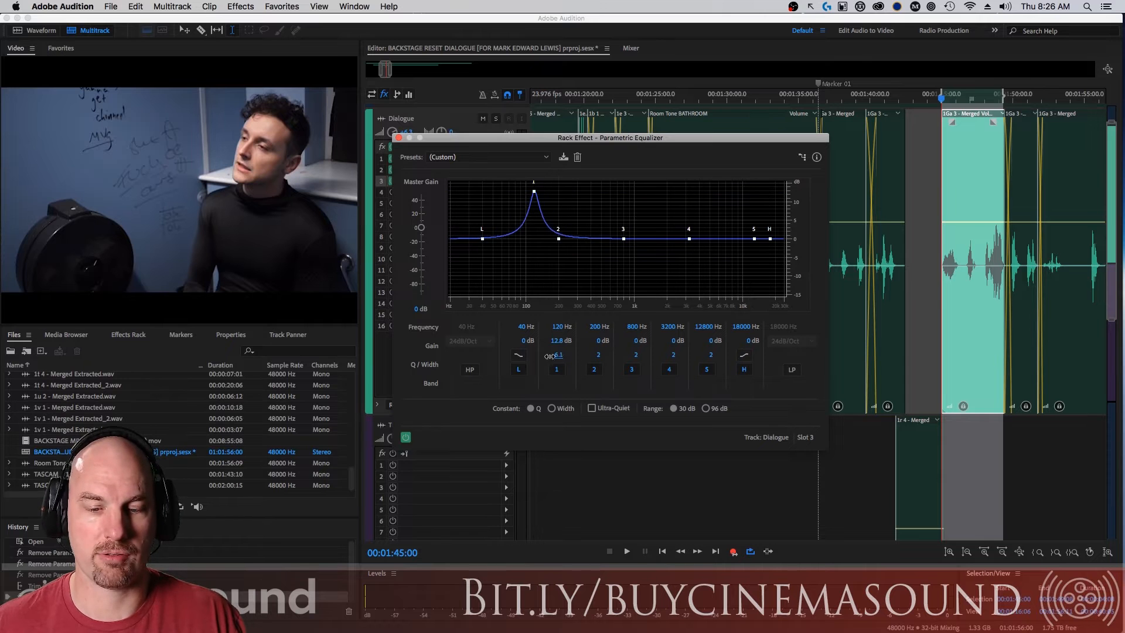
left_click(561, 356)
type("30")
key("Return")
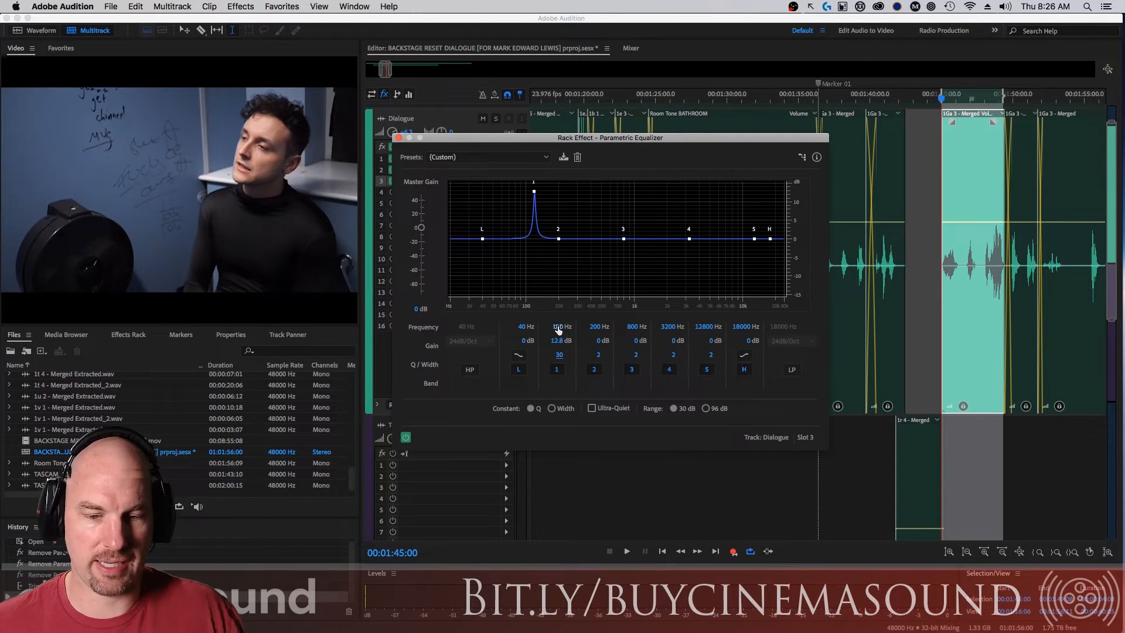
Sweep band 1 up to about 156 Hz during playback, then reset it to 100 Hz with a 20 dB gain.
key("space")
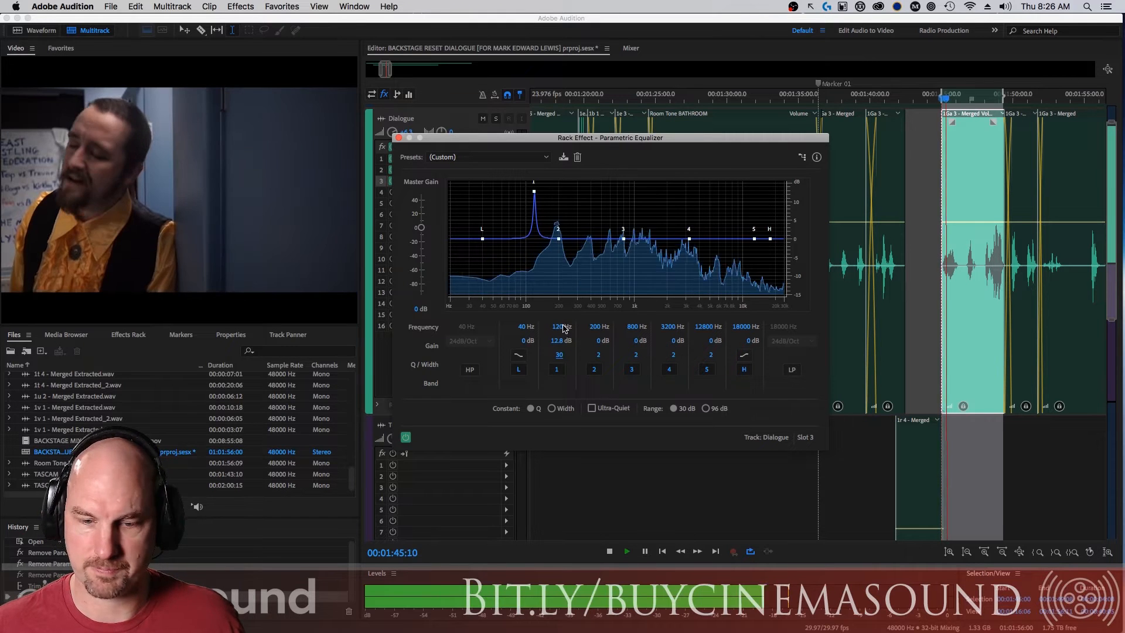
left_click_drag(562, 330, 604, 329)
key("space")
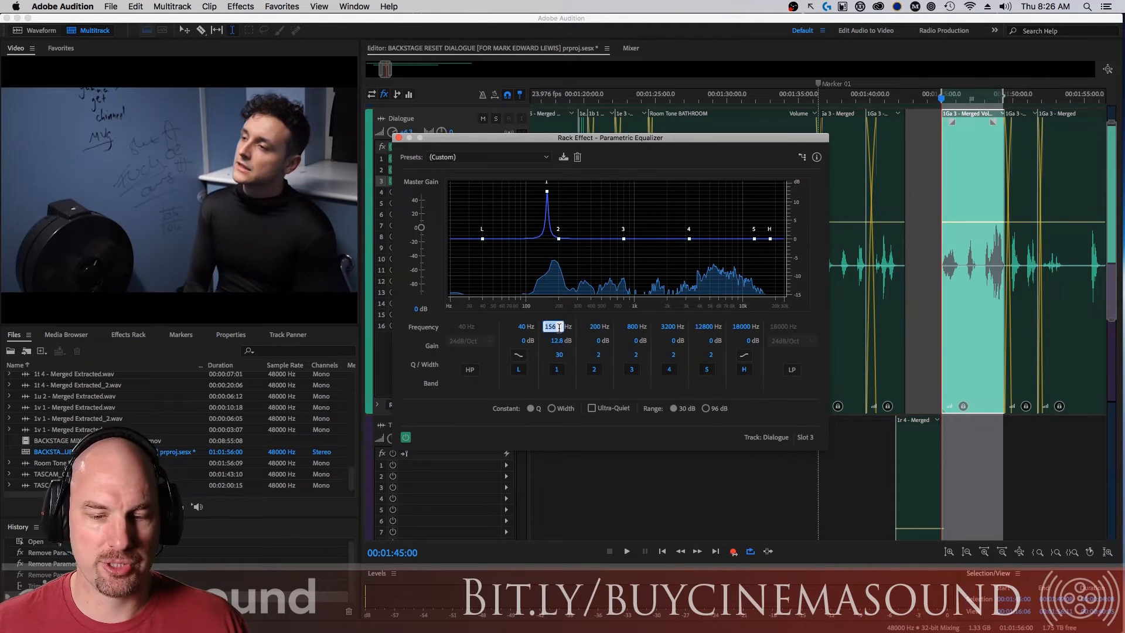
key("Tab")
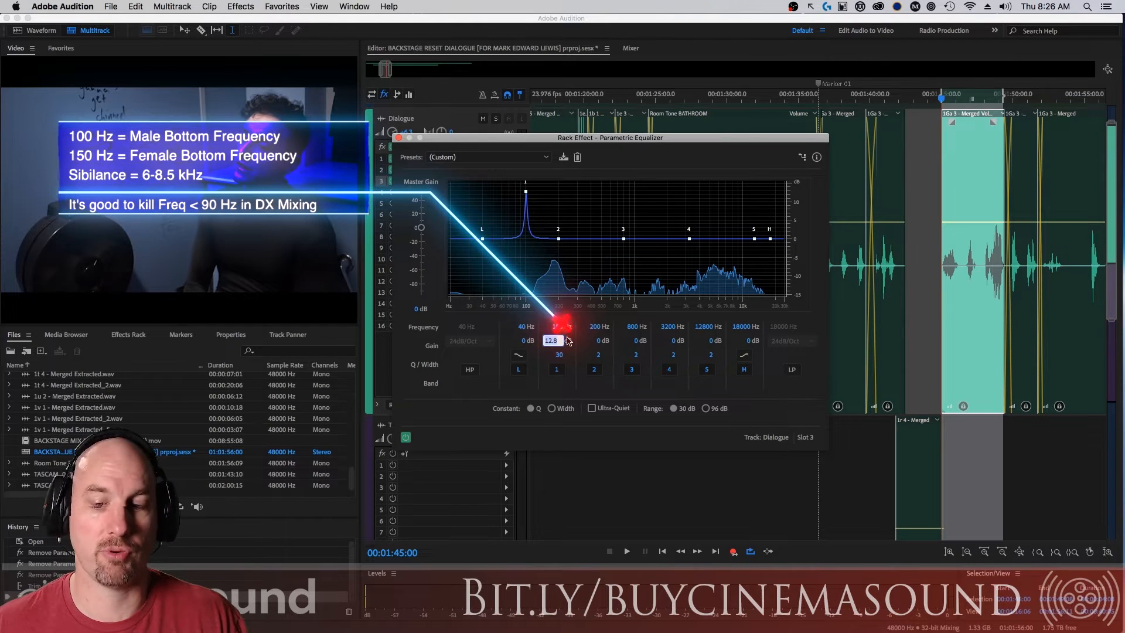
type("20")
key("Return")
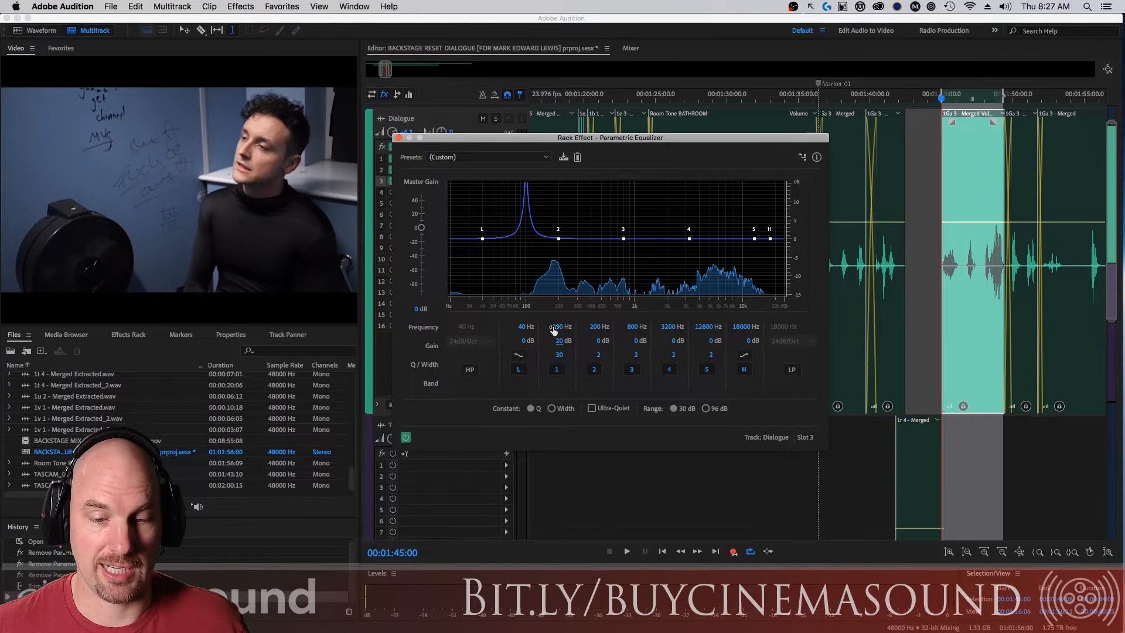
Sweep the band 1 boost upward while the dialogue plays, pausing at 139 Hz and ending at 192 Hz.
key("space")
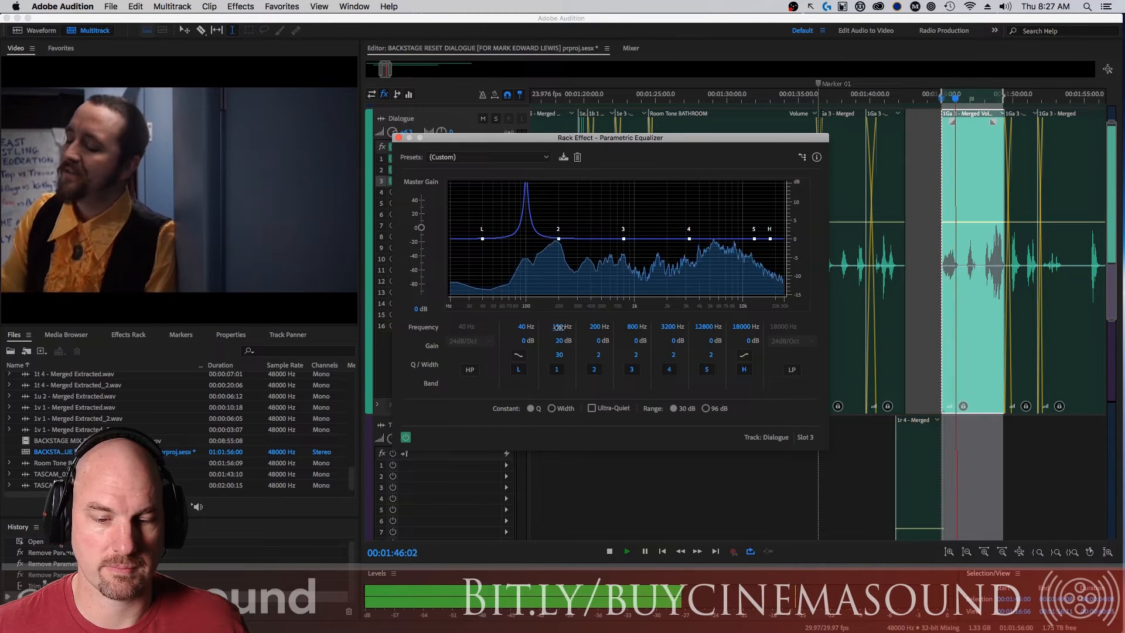
left_click_drag(561, 327, 561, 327)
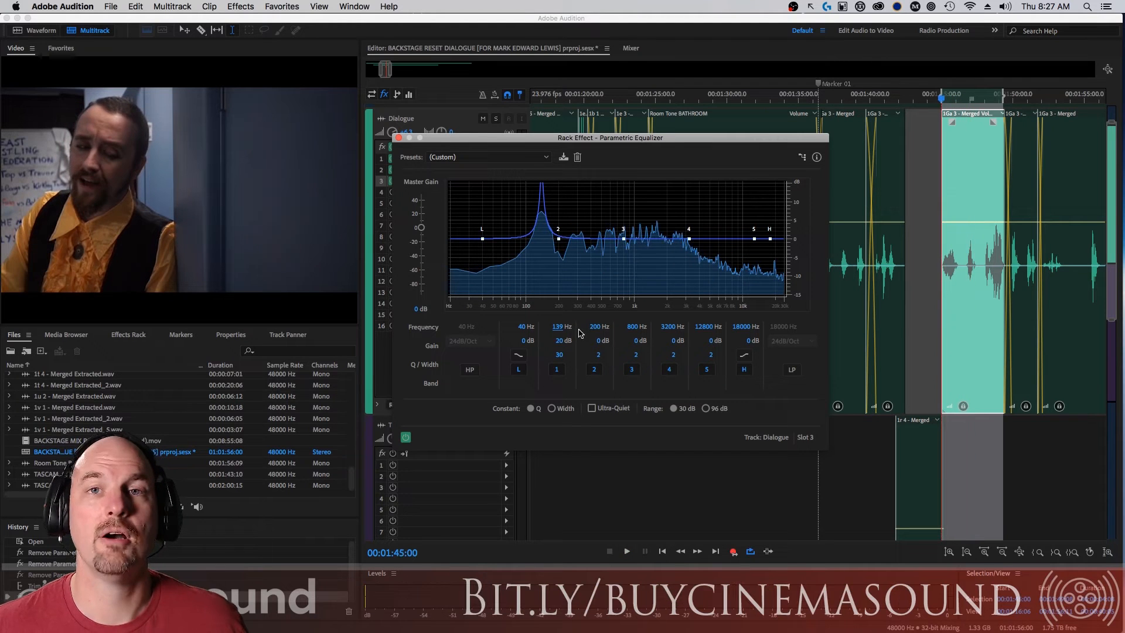
key("space")
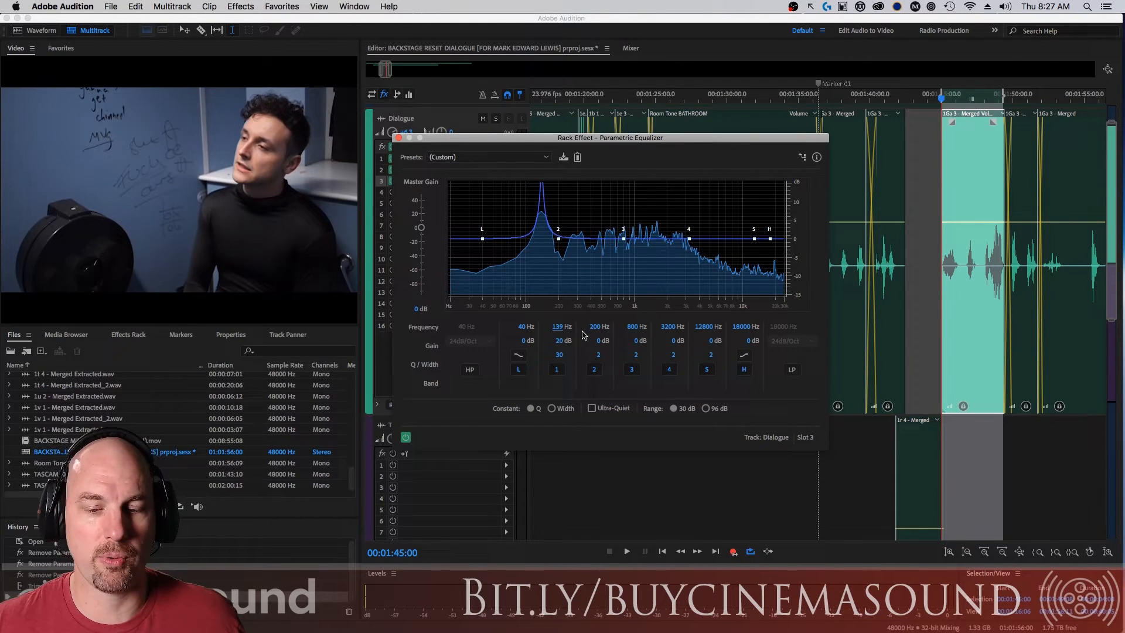
key("space")
left_click_drag(560, 328, 572, 327)
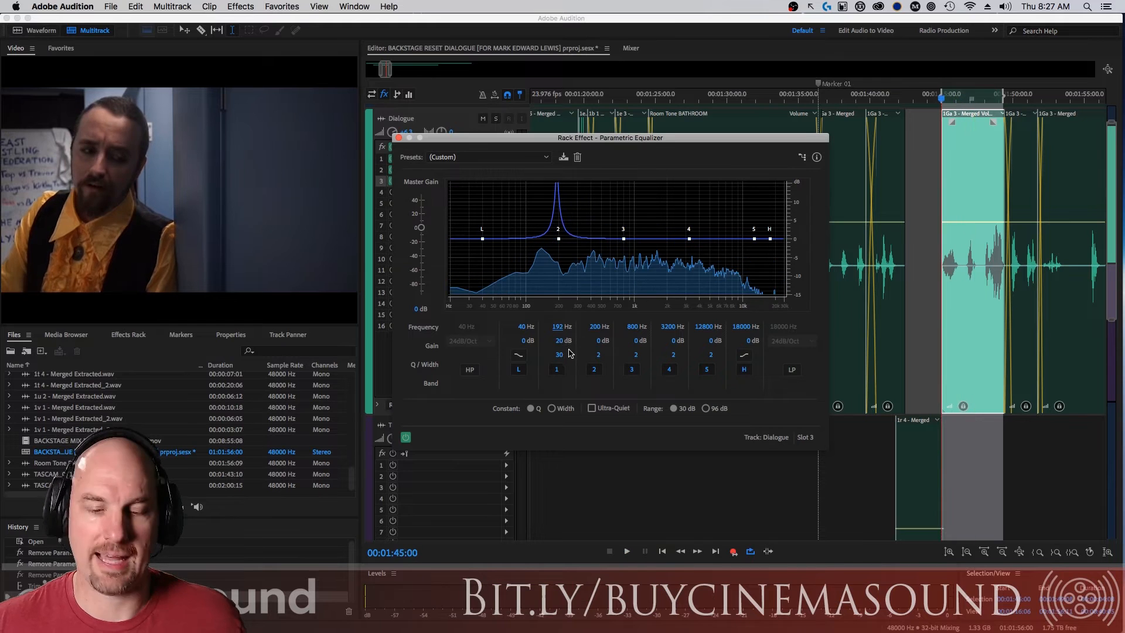
Turn band 1 into a cut with a gain of -10 dB and a Q of 22.
key("space")
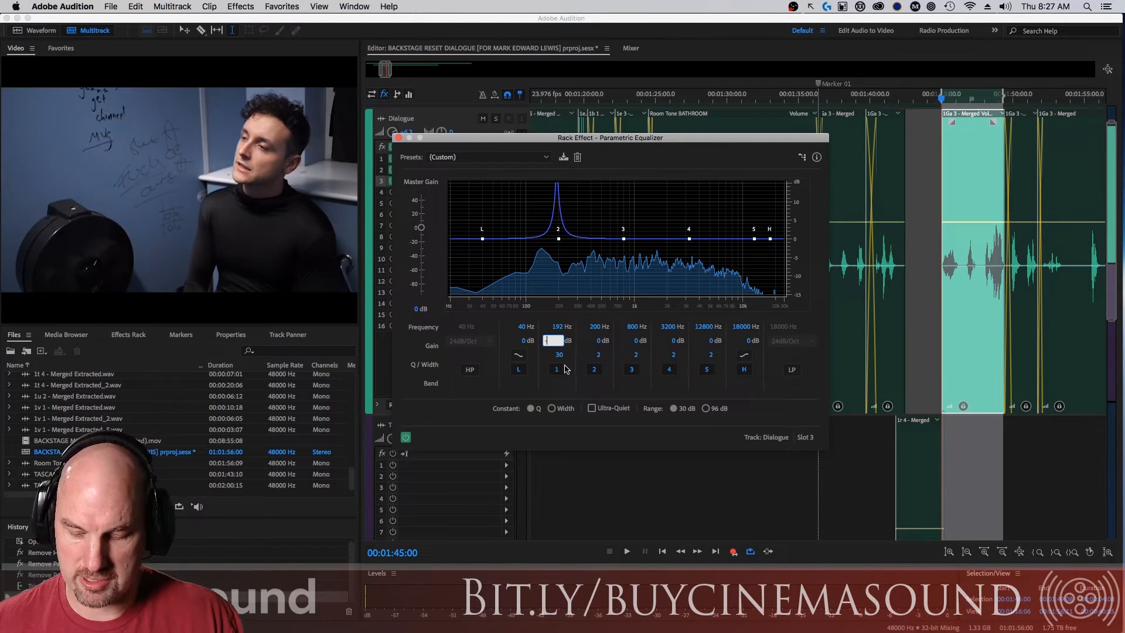
key("Return")
left_click_drag(544, 367, 527, 373)
Set equalizer band 2 to 192 Hz with a gain of 20 dB and a Q of 30.
left_click(588, 327)
type("192")
key("Return")
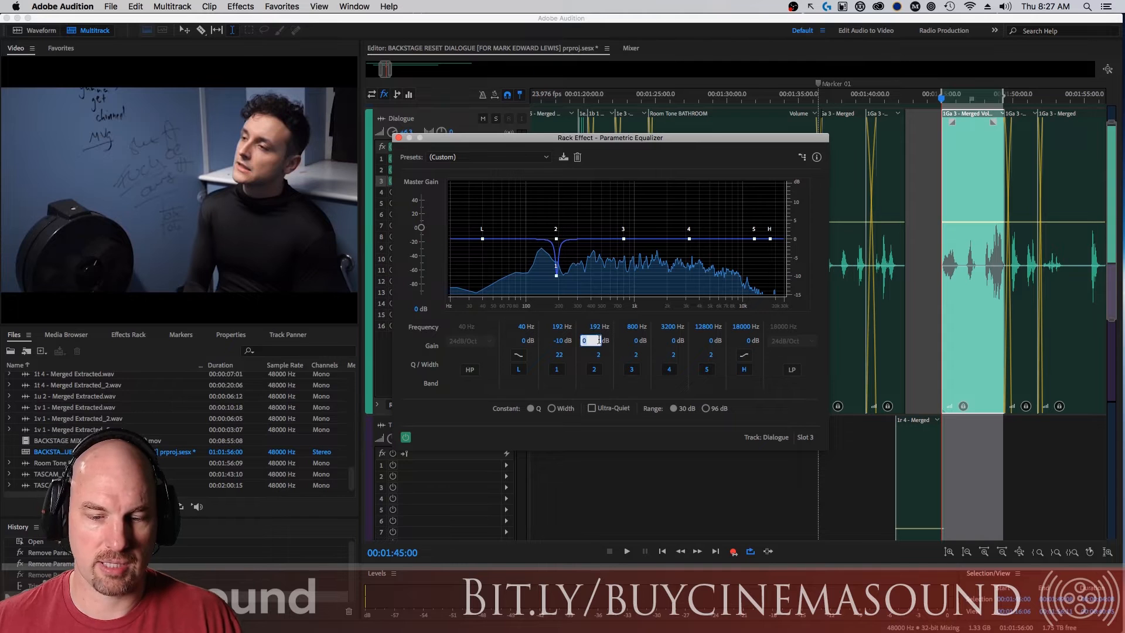
type("20")
key("Return")
key("Return")
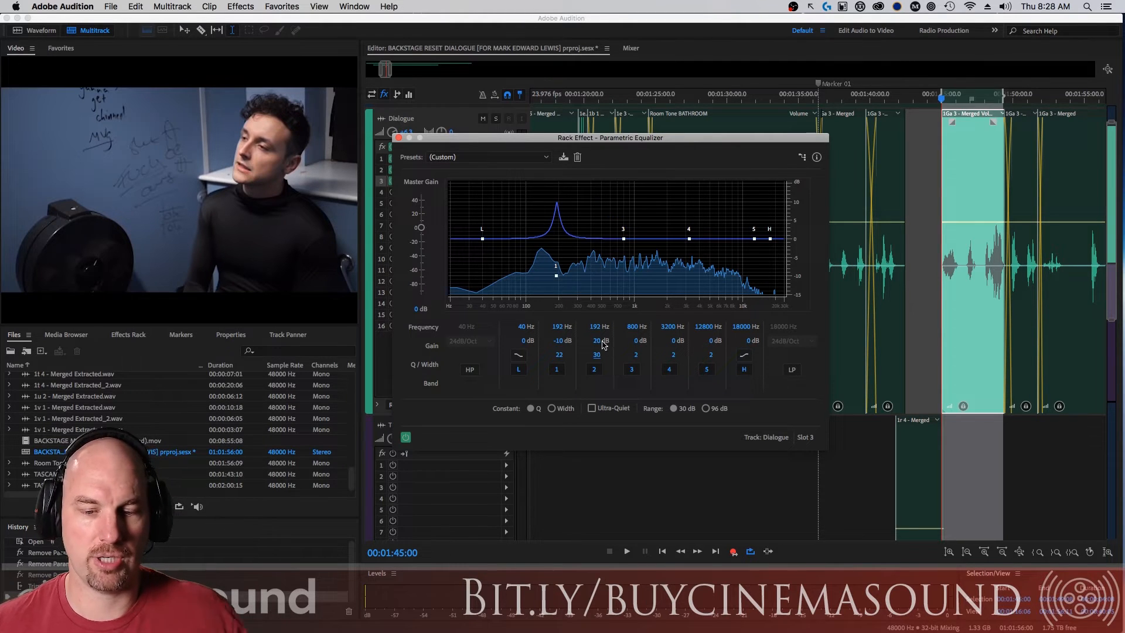
Sweep the band 2 boost up to 220 Hz while the dialogue plays.
key("space")
left_click_drag(597, 328, 604, 328)
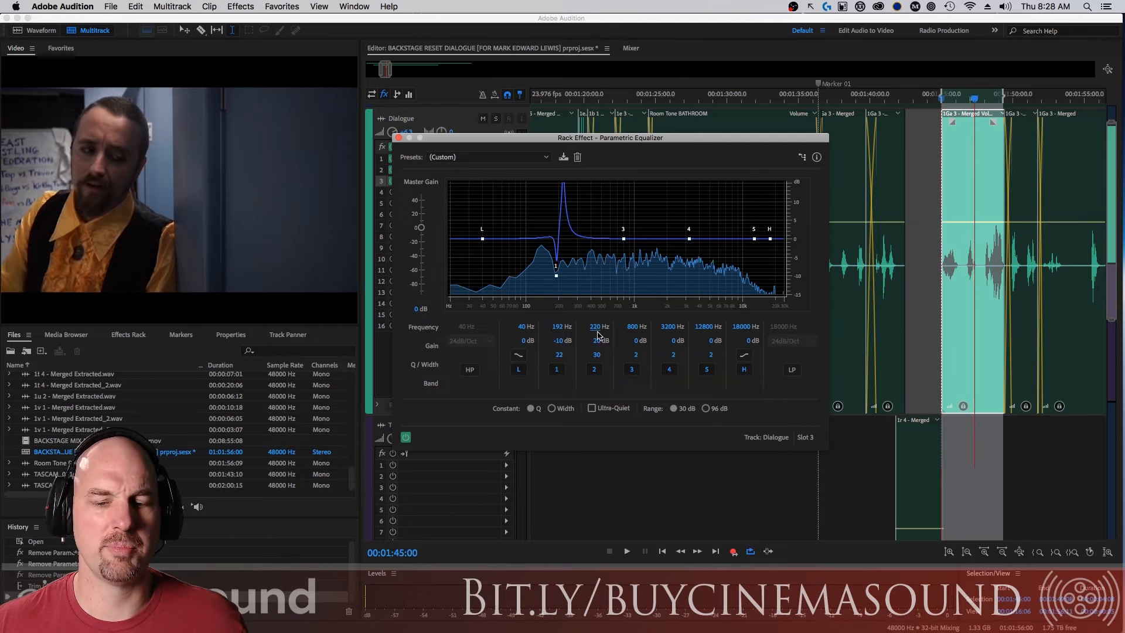
key("space")
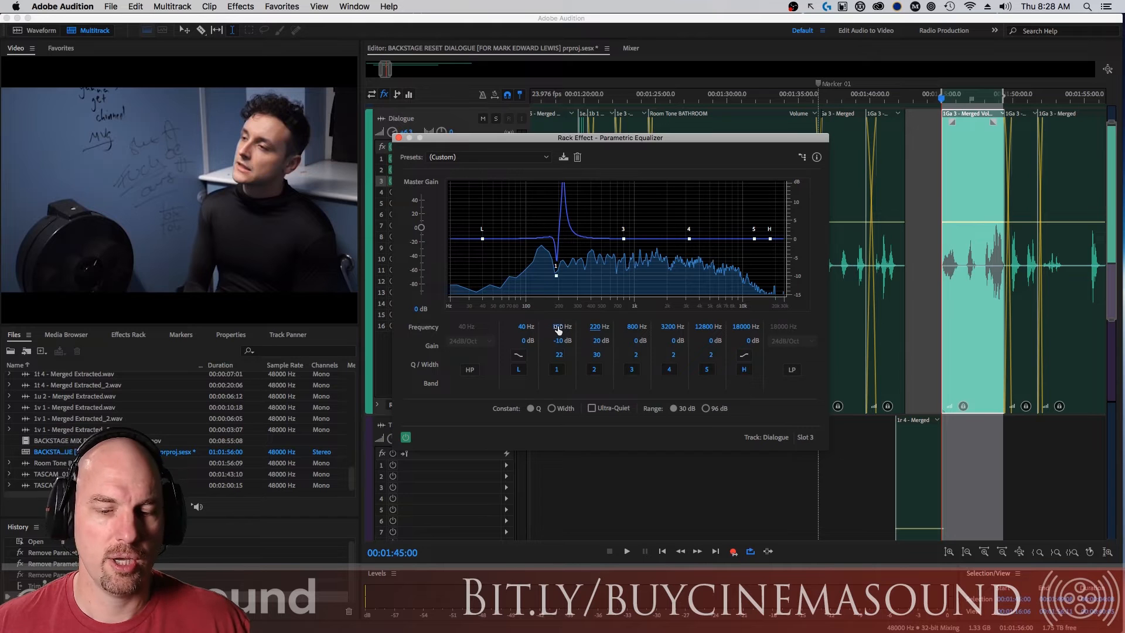
Retune the band 1 cut to 212 Hz with a gain of -16.9 dB and a Q of 17.7.
left_click_drag(561, 330, 563, 330)
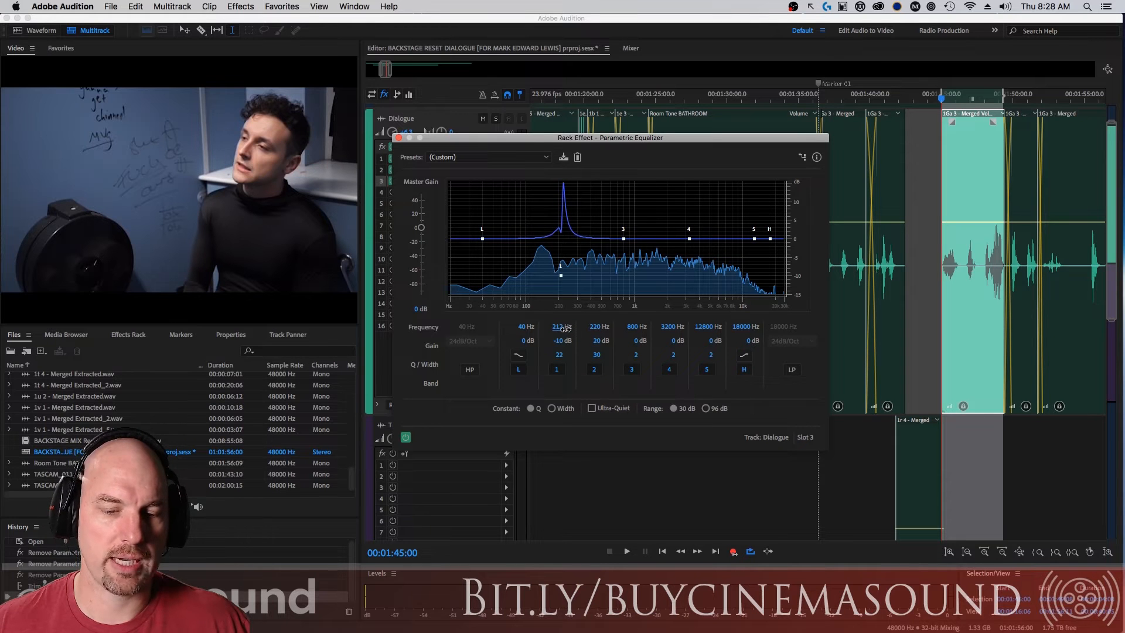
left_click_drag(549, 350, 532, 359)
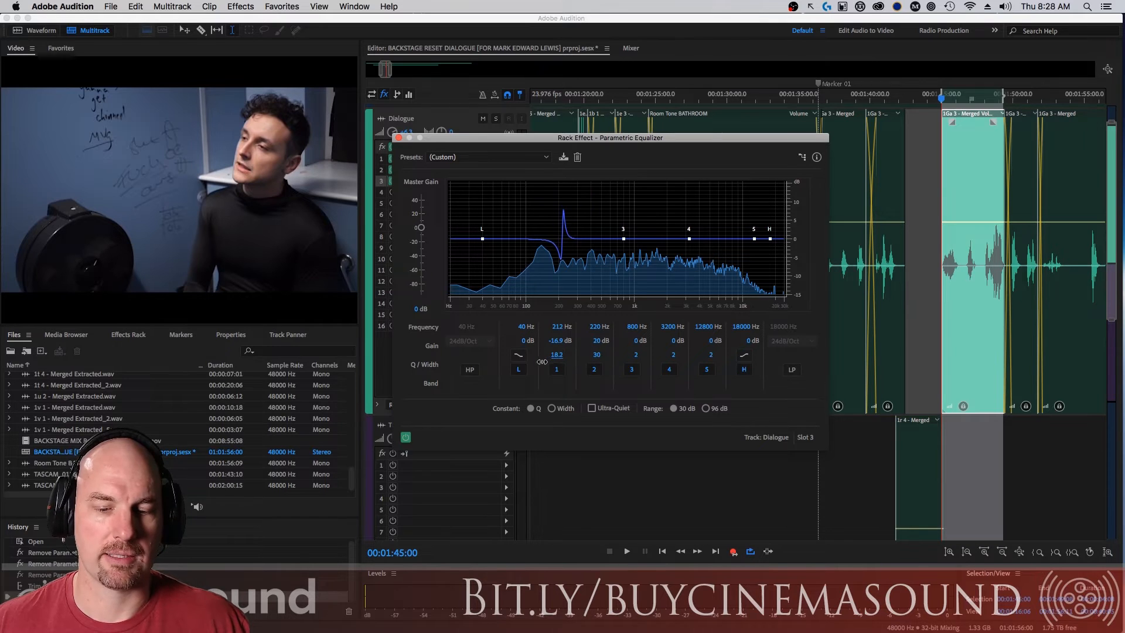
left_click_drag(542, 362, 541, 361)
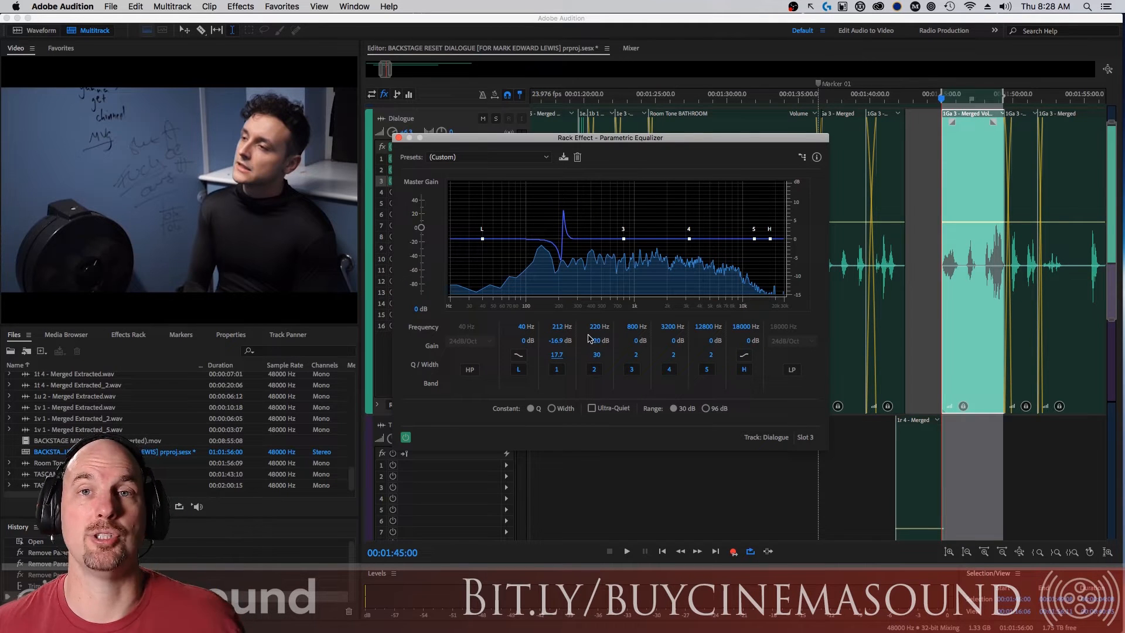
Sweep band 2 to 270 Hz during playback and cut it by 9.7 dB with a Q of 19.1.
key("space")
left_click_drag(596, 327, 464, 388)
key("space")
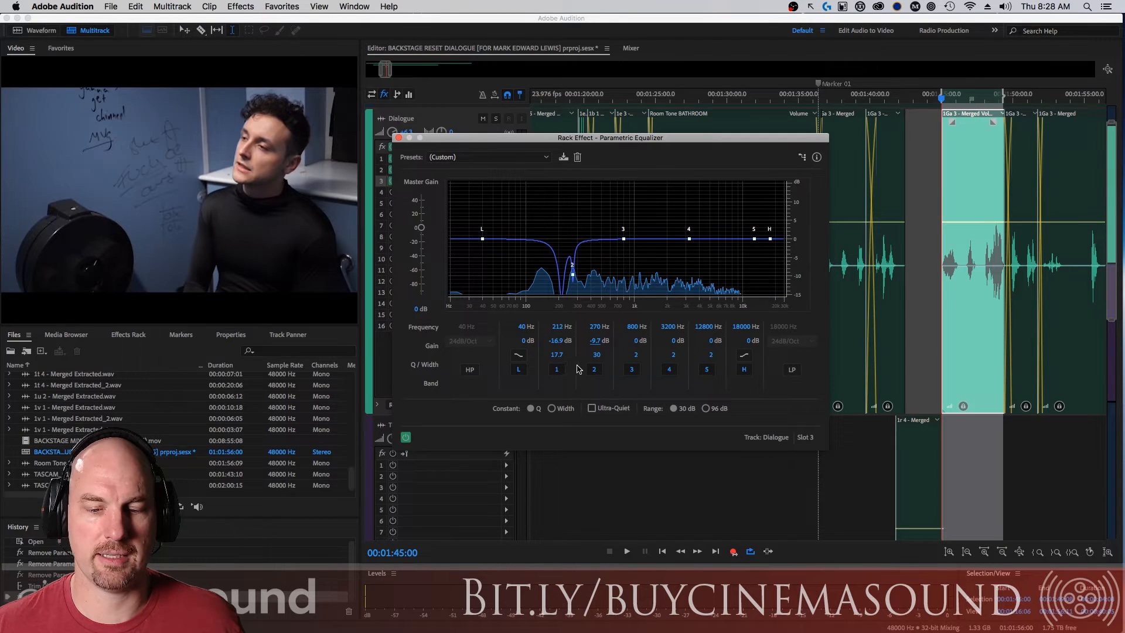
left_click_drag(599, 359, 556, 373)
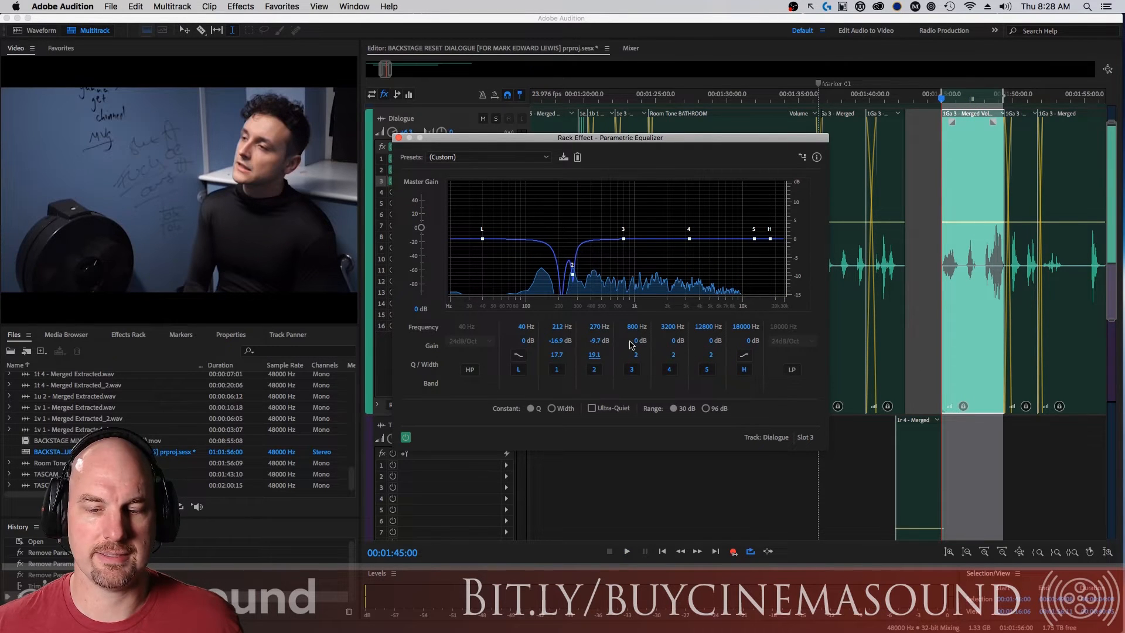
Set equalizer band 3 to 270 Hz with a gain of 20 dB and a Q of 30.
left_click(633, 326)
type("270")
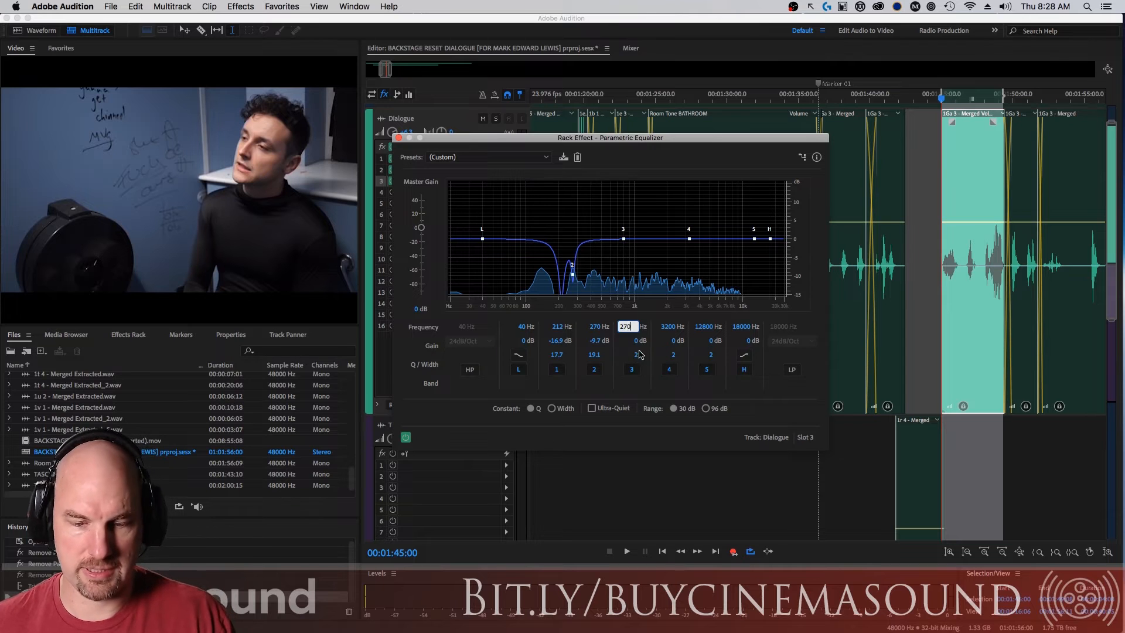
key("Return")
left_click(638, 342)
type("20")
key("Return")
left_click(637, 354)
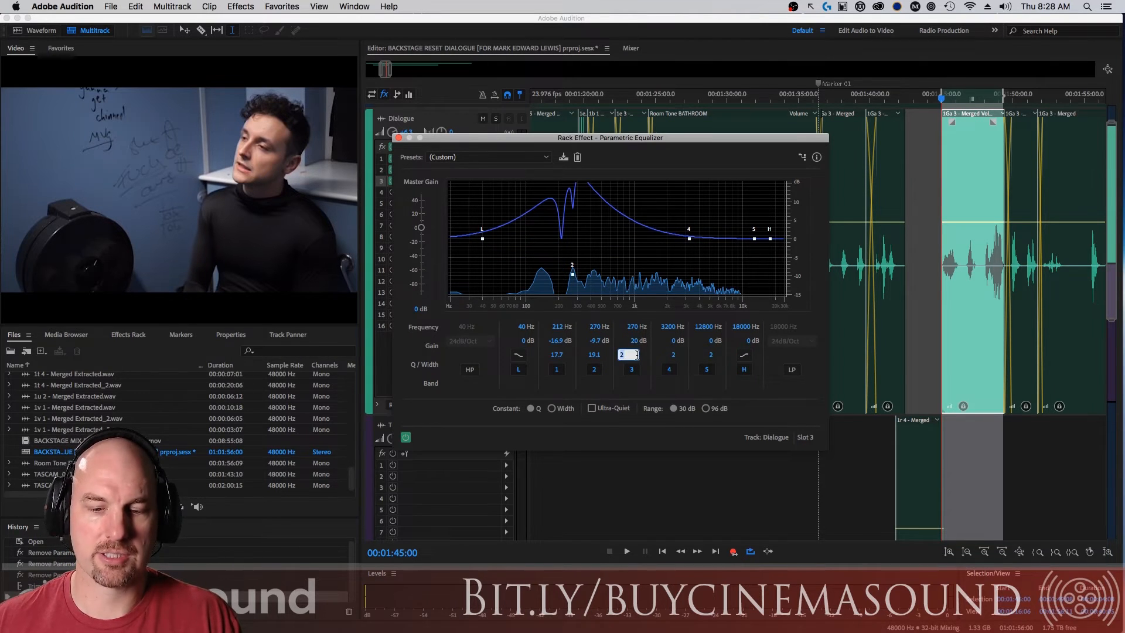
type("30")
key("Return")
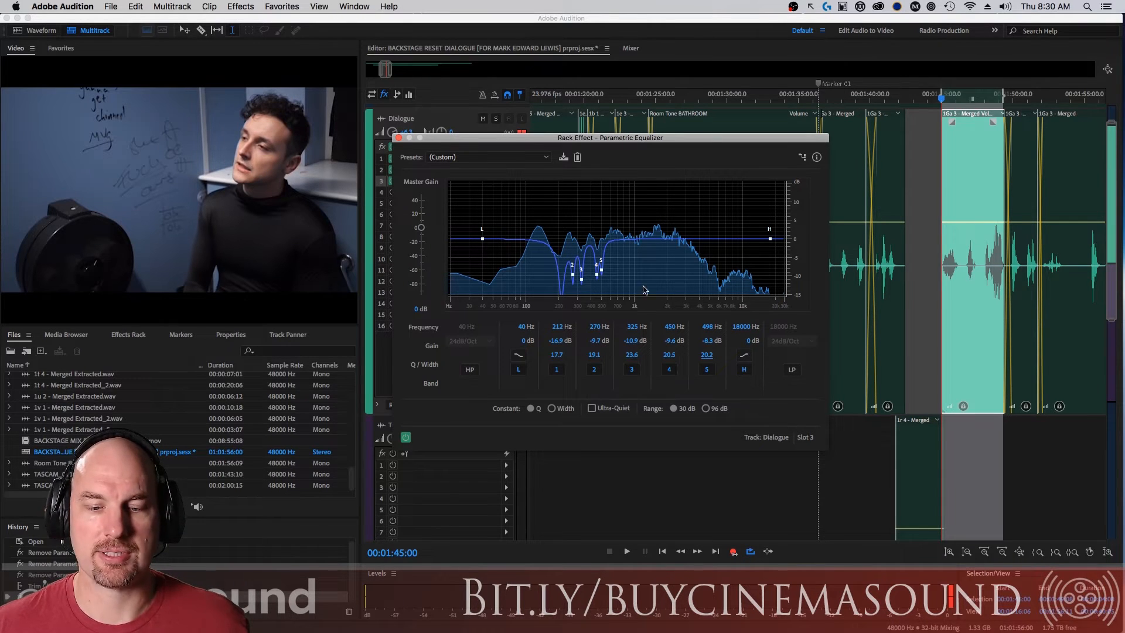
Enable the equalizer's high-pass filter at 90 Hz with a 48dB/Oct slope and close the effect.
left_click(470, 370)
left_click(458, 327)
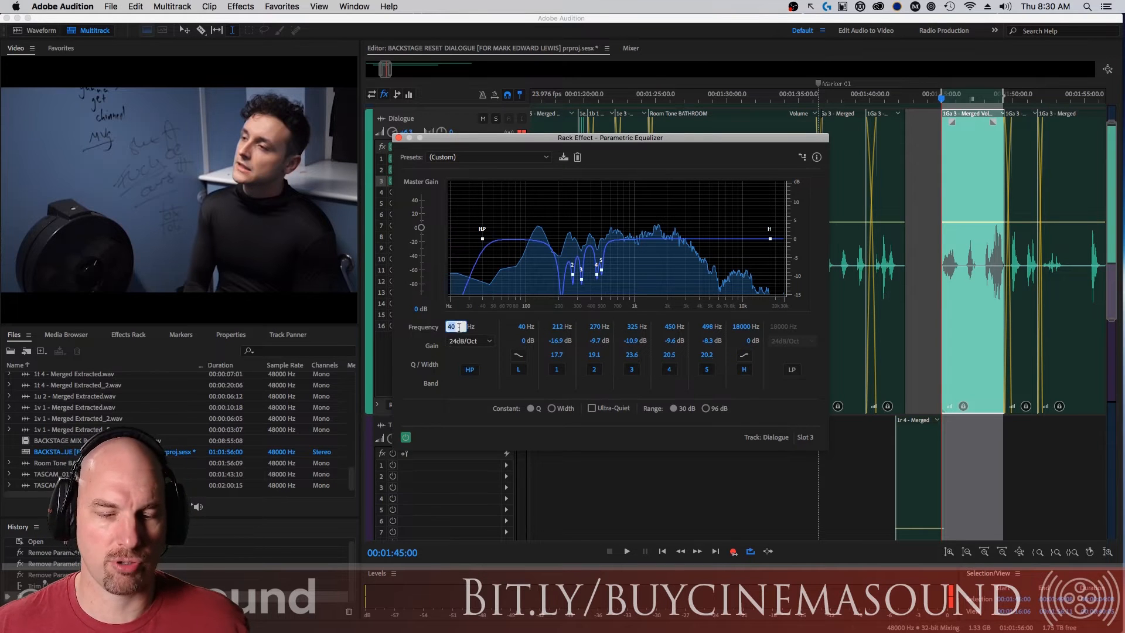
type("90")
key("Return")
left_click(470, 341)
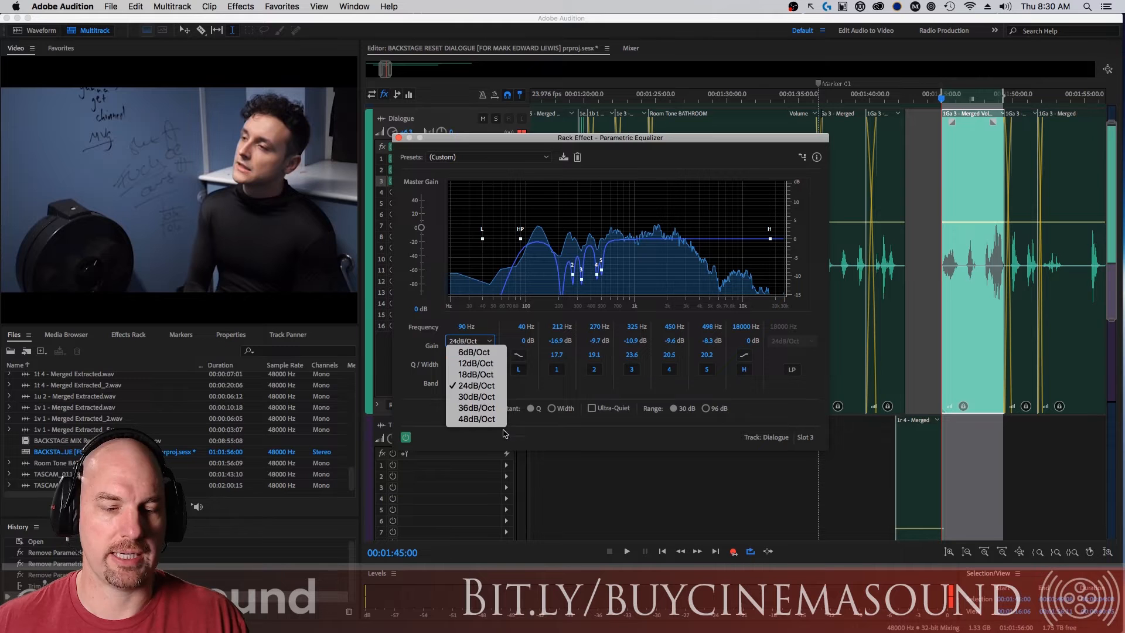
left_click(476, 419)
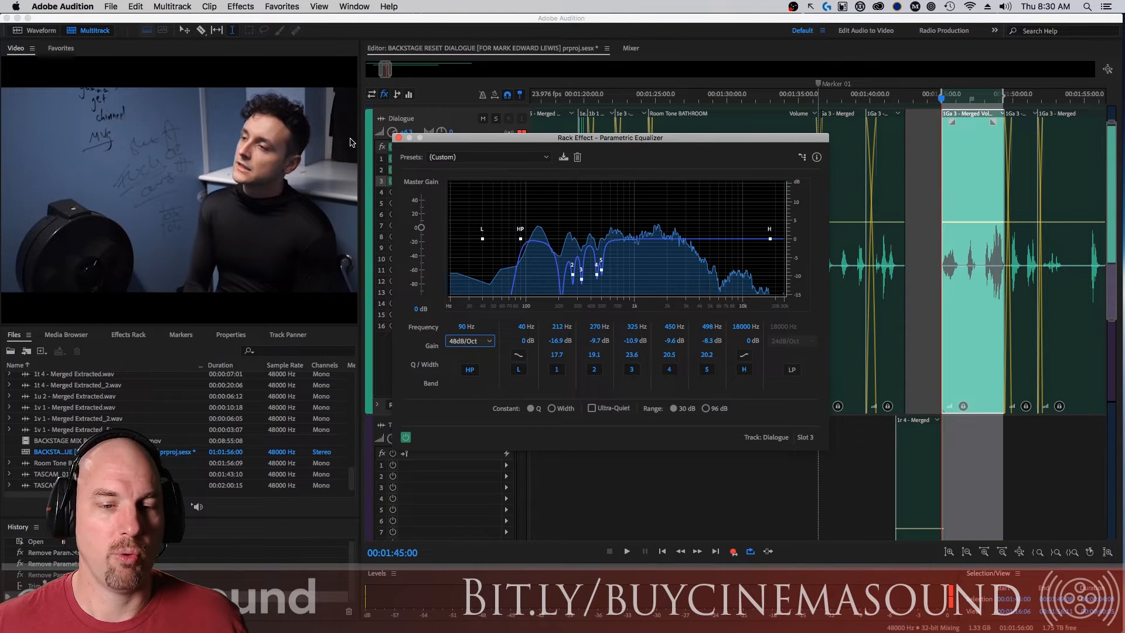
left_click(398, 138)
Add a second Parametric Equalizer in slot 4 of the Dialogue track and recheck the slot 3 equalizer's curve.
left_click(507, 192)
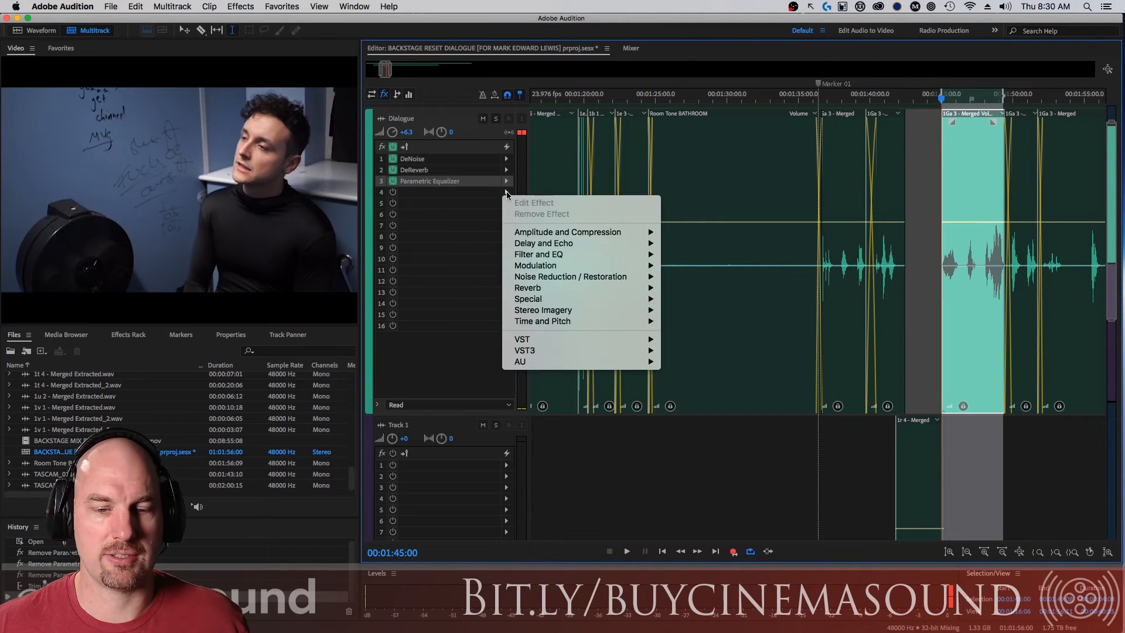
mouse_move(649, 255)
left_click(747, 312)
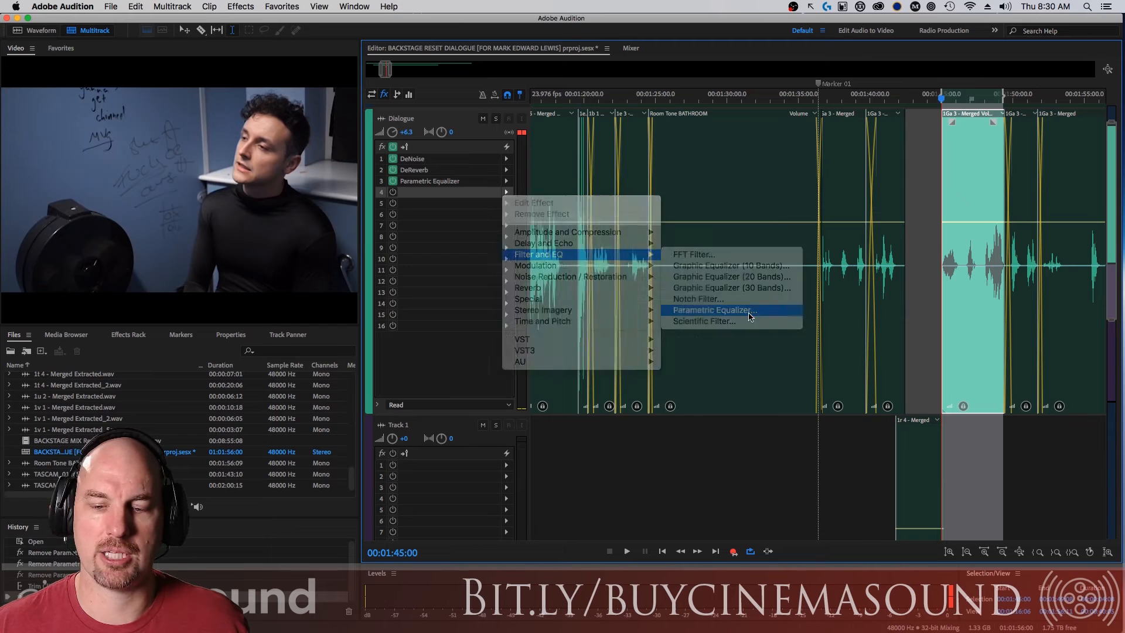
left_click_drag(480, 170, 760, 260)
left_click(432, 181)
double_click(431, 181)
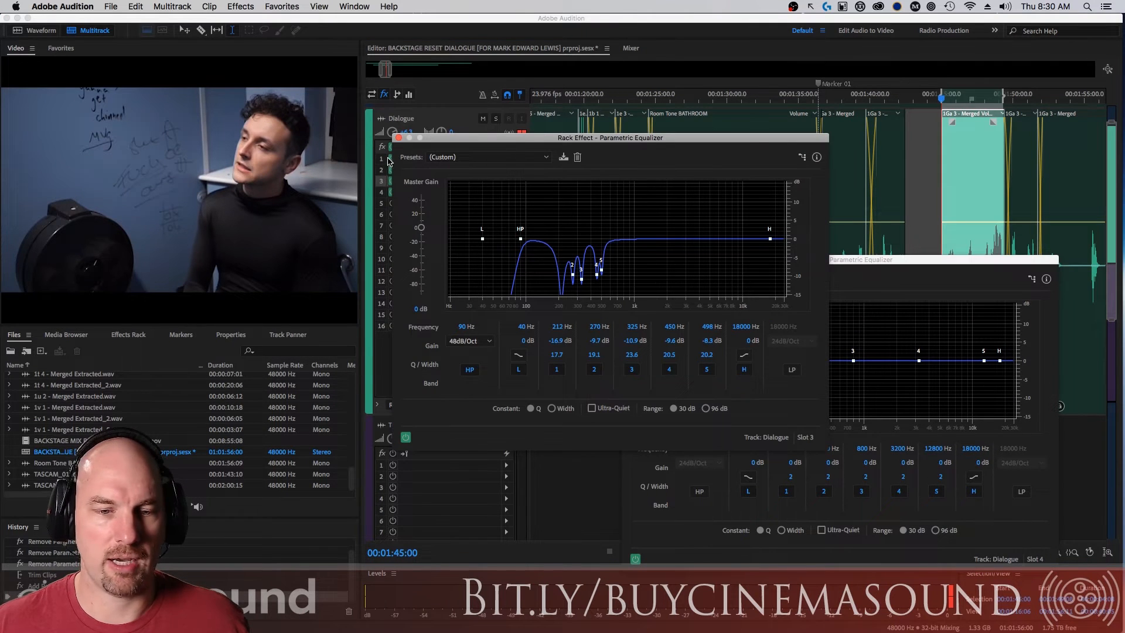
left_click(398, 139)
left_click_drag(914, 259, 742, 162)
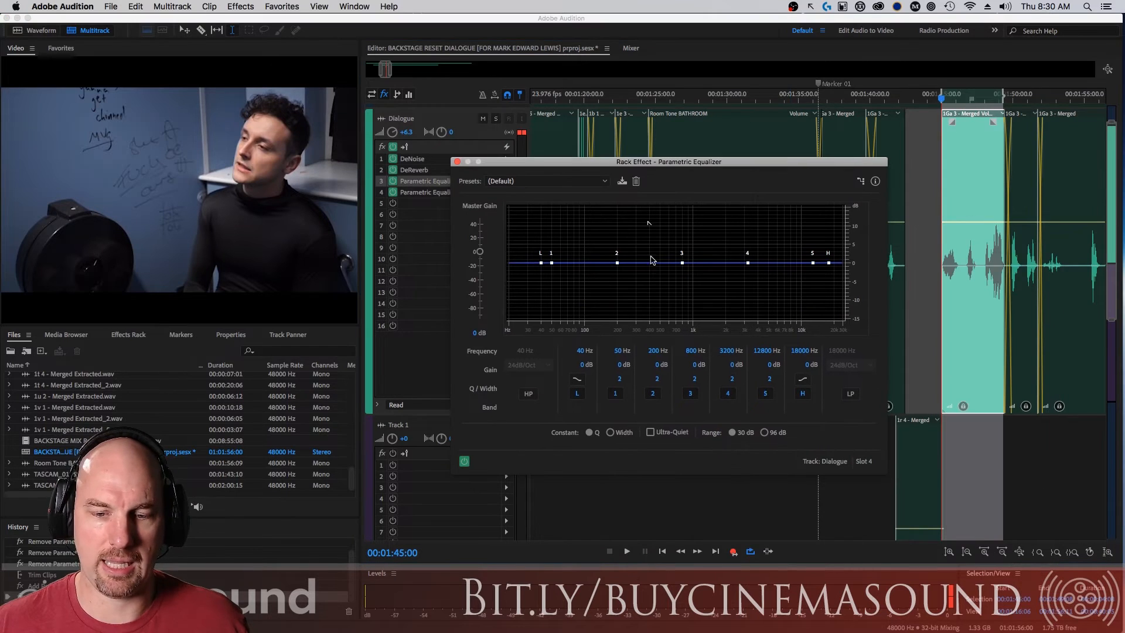
Set band 1 of the slot 4 equalizer to 500 Hz with a gain of 20 dB and a Q of 30.
left_click(623, 351)
type("5")
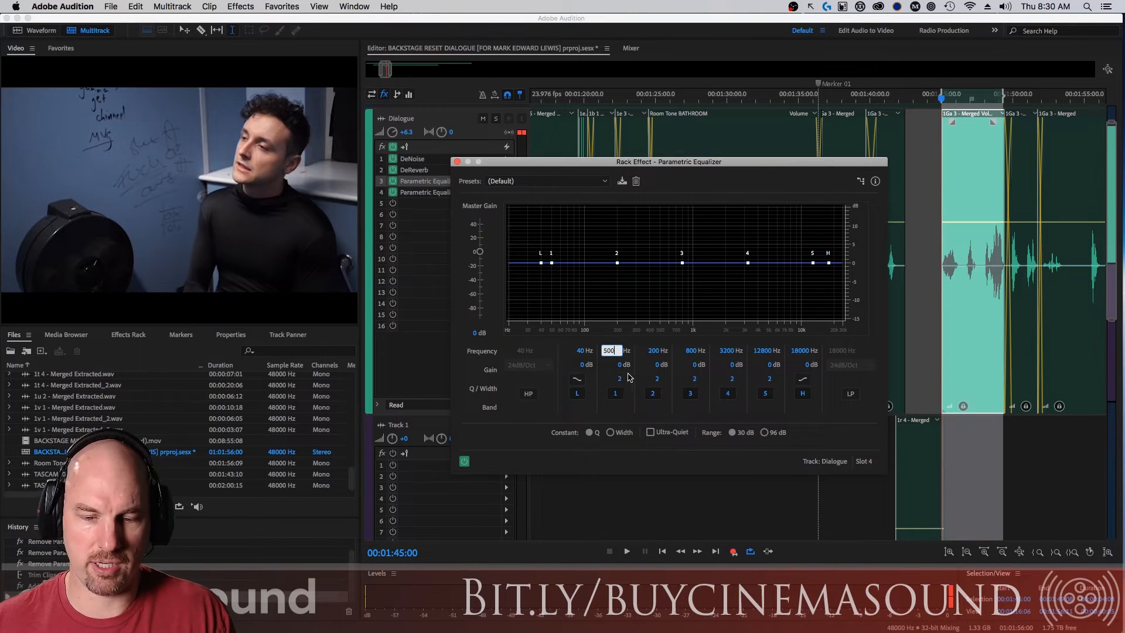
type("00")
key("Return")
left_click(625, 368)
left_click(624, 380)
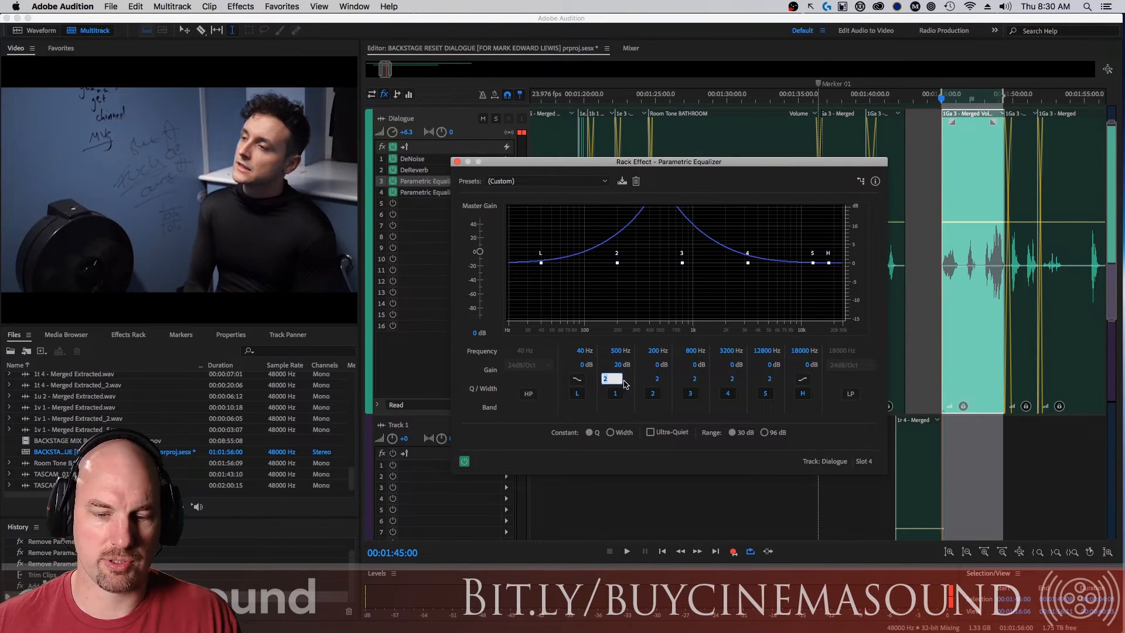
type("30")
key("Return")
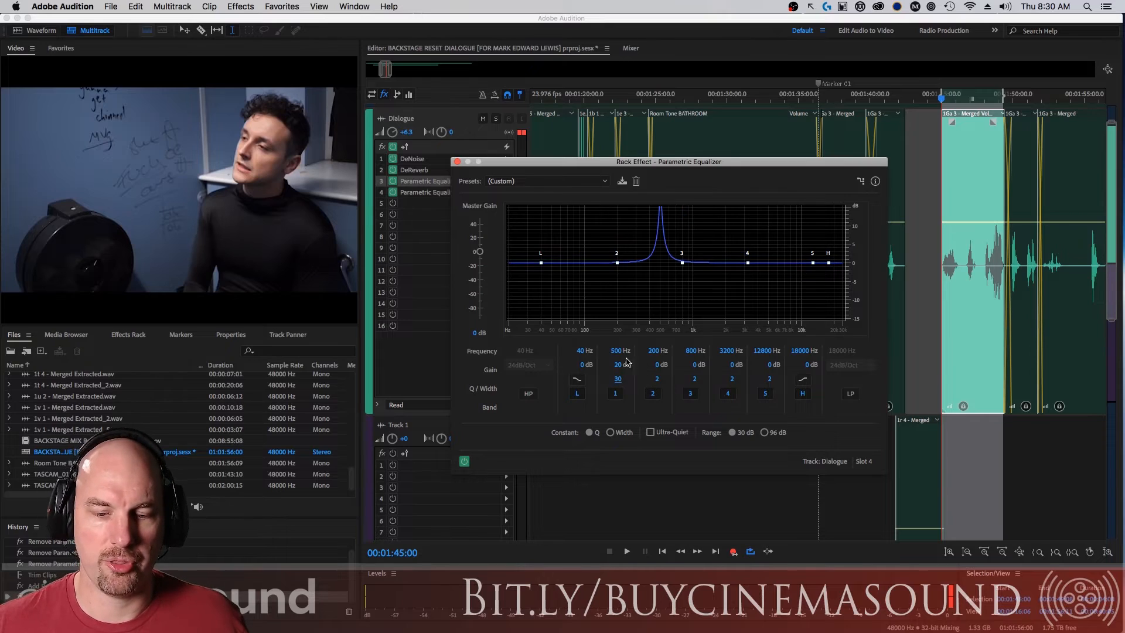
Sweep band 1 to 625 Hz during playback and cut it by 12 dB with a Q of 20.
key("space")
left_click_drag(617, 353, 623, 353)
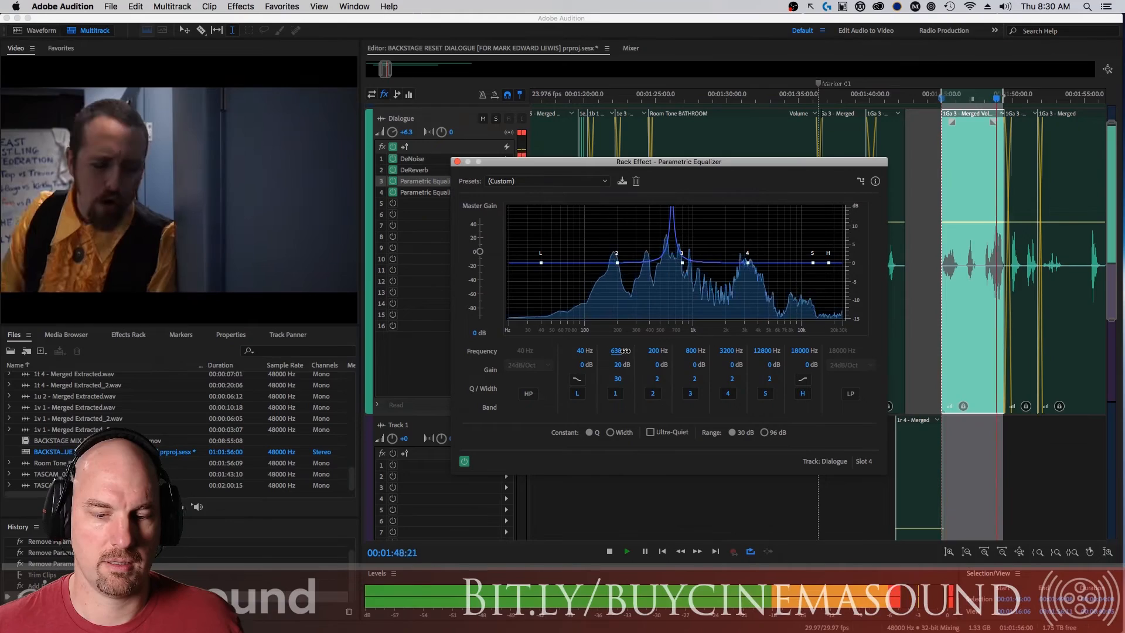
key("space")
left_click(619, 366)
type("-12")
key("Return")
left_click(620, 381)
type("20")
key("Return")
Set band 2 of the slot 4 equalizer to 625 Hz with a gain of 20 dB and change its Q.
left_click(654, 351)
type("625")
key("Return")
left_click(656, 366)
type("20")
key("Return")
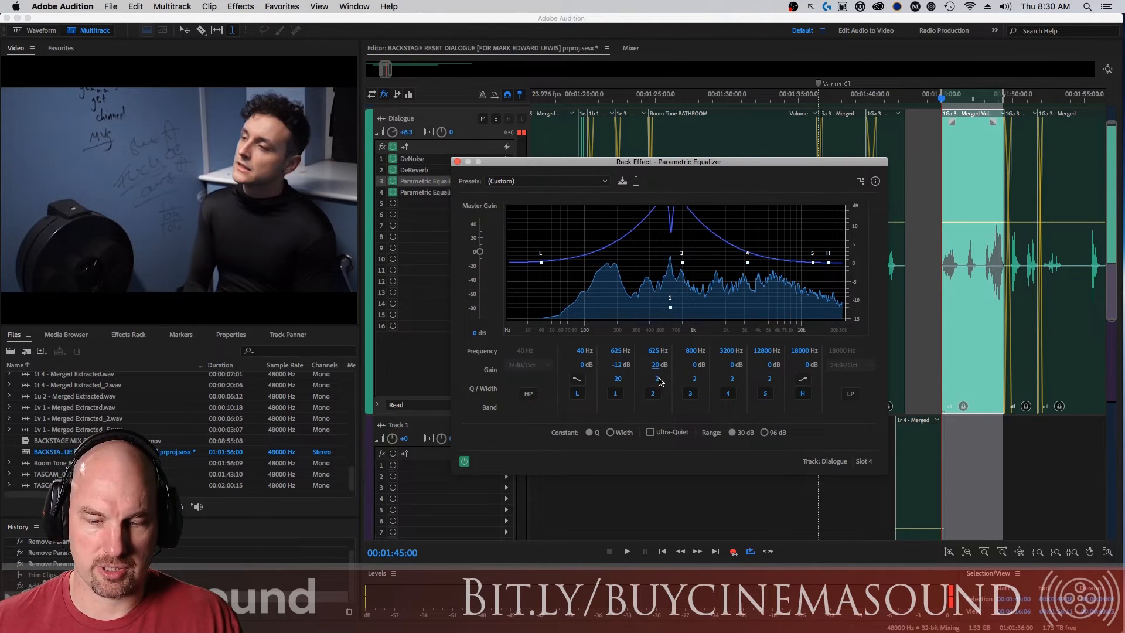
left_click(657, 379)
key("Return")
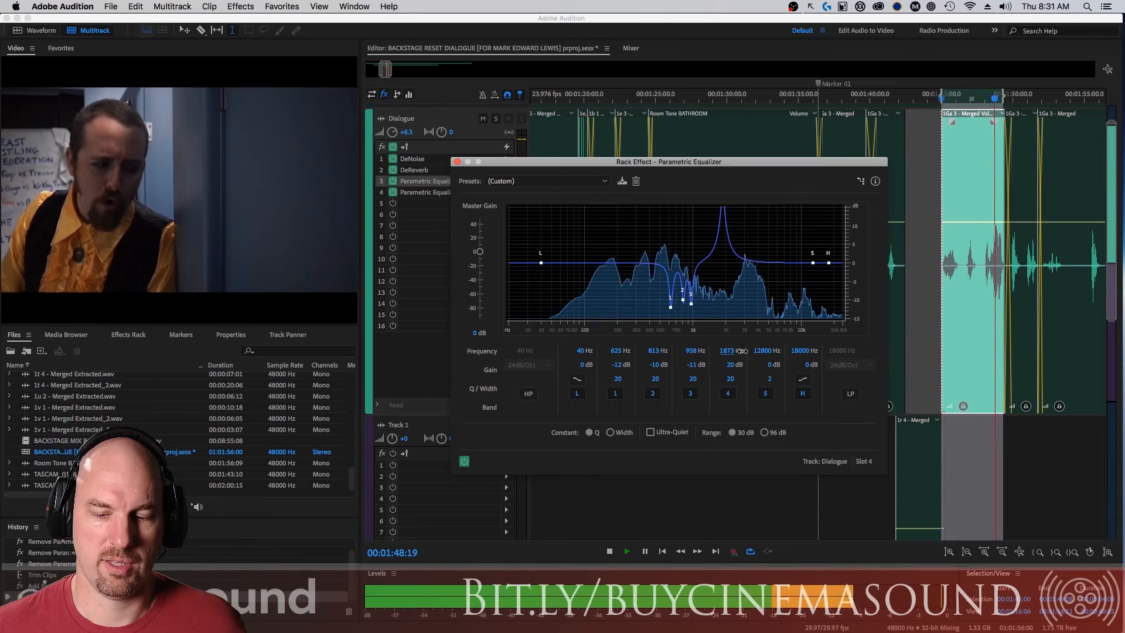
Stop playback and cut band 4 at 1873 Hz by 13 dB with a Q of 15.
key("space")
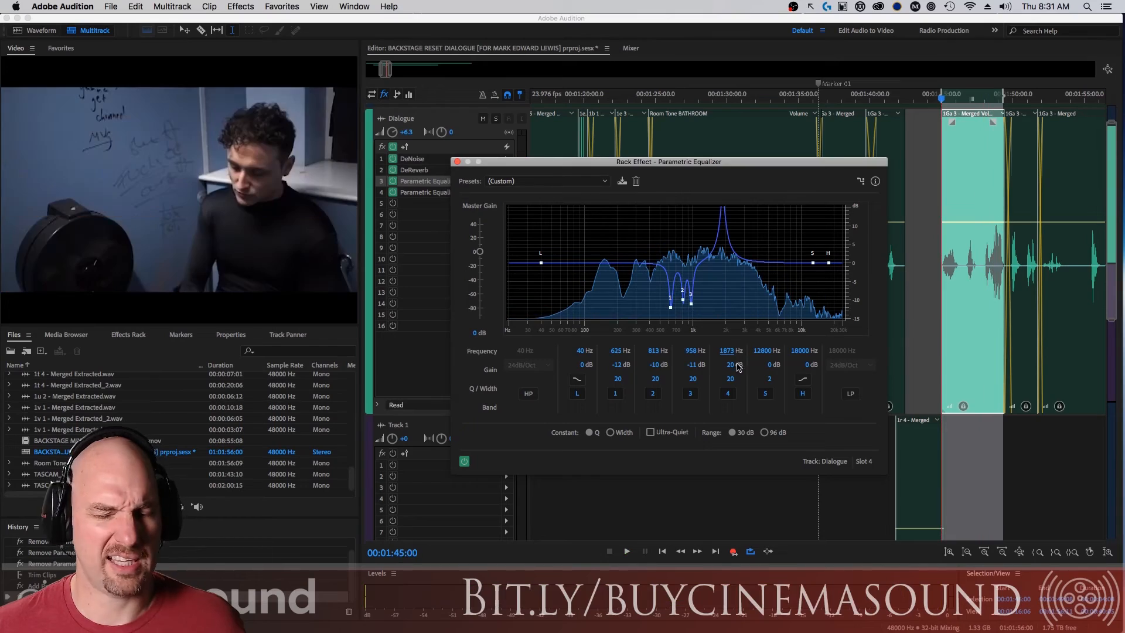
left_click(730, 367)
type("-13")
key("Return")
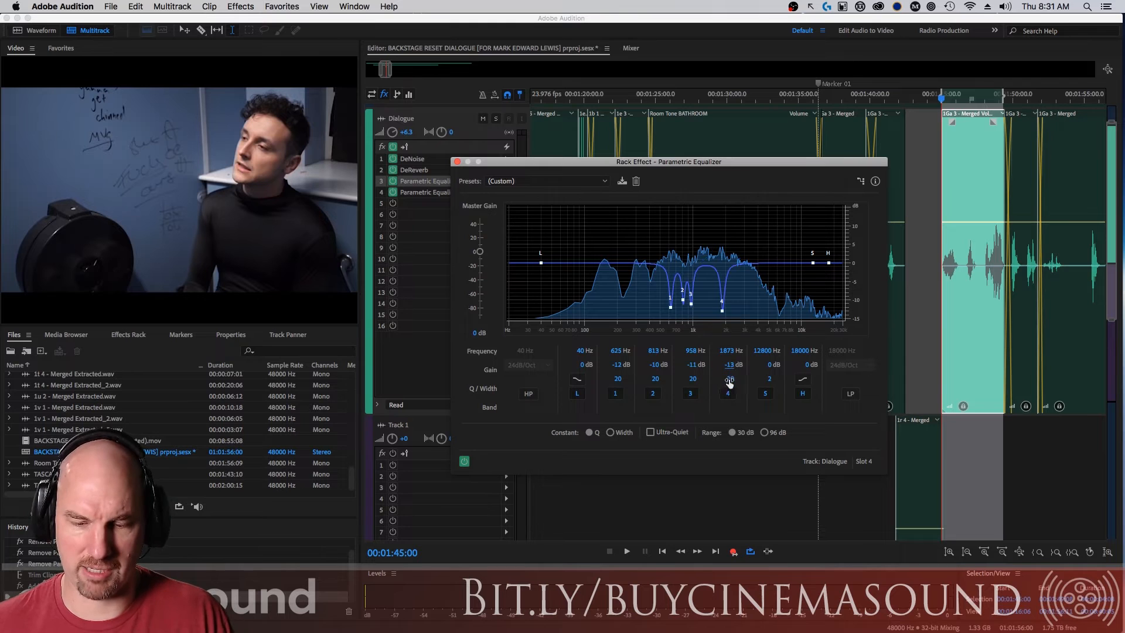
left_click(728, 378)
type("15")
key("Return")
Set band 5 of the slot 4 equalizer to 1873 Hz with a gain of 20 dB and a Q of 30.
left_click(762, 352)
type("1873")
key("Return")
left_click(770, 365)
type("48")
key("Return")
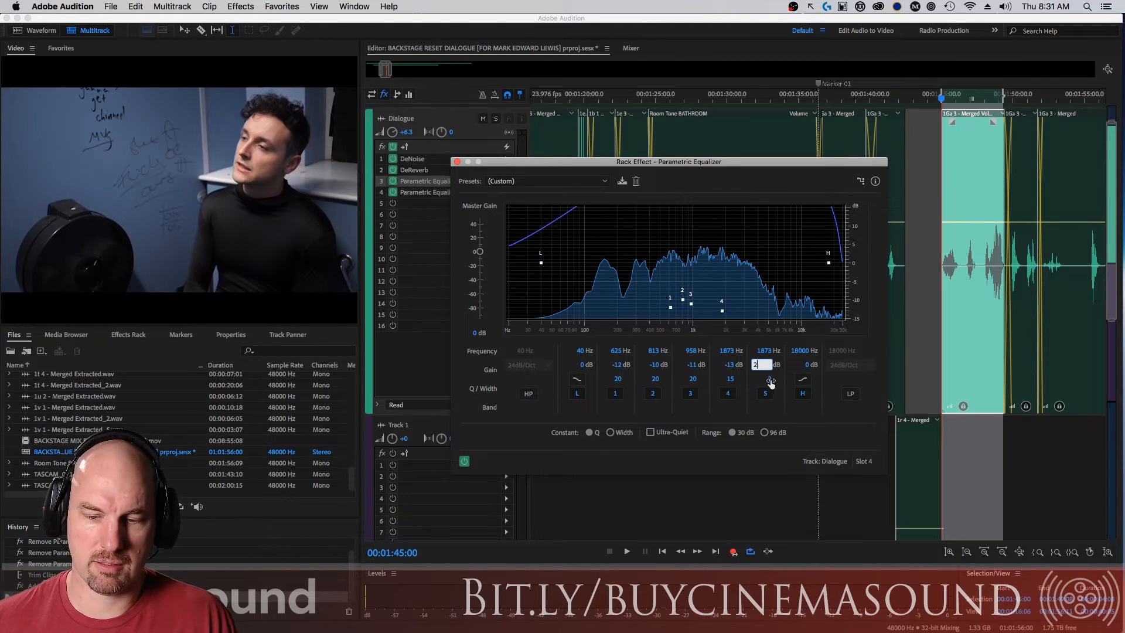
left_click(770, 380)
key("Return")
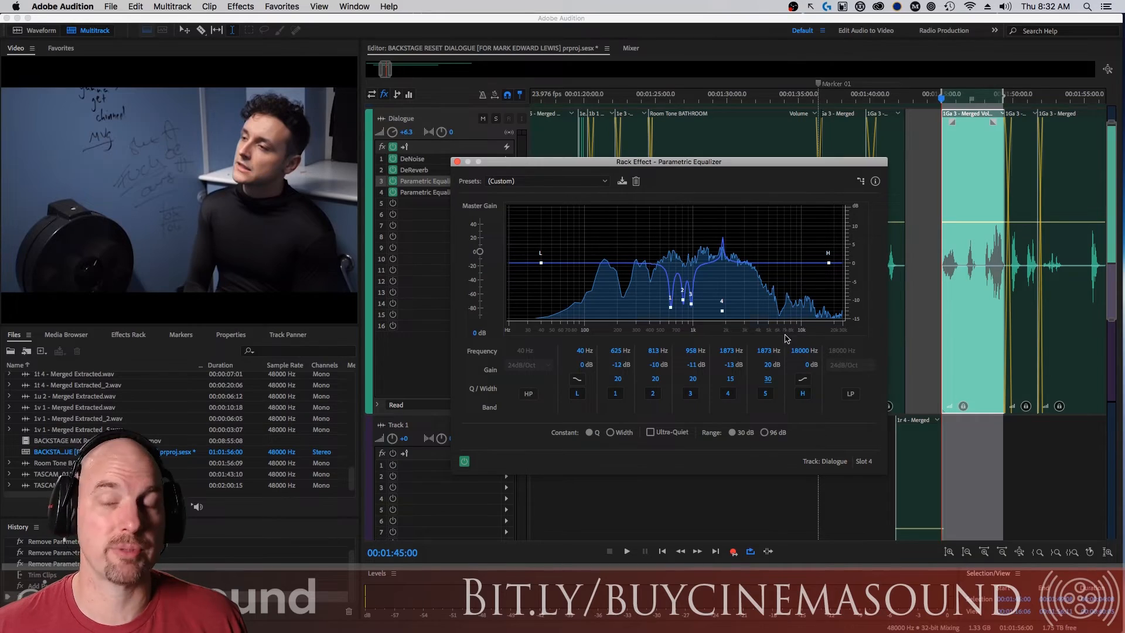
Sweep band 5 to 2487 Hz during playback, cut it by 13 dB with a Q of 18, and close the equalizer.
key("space")
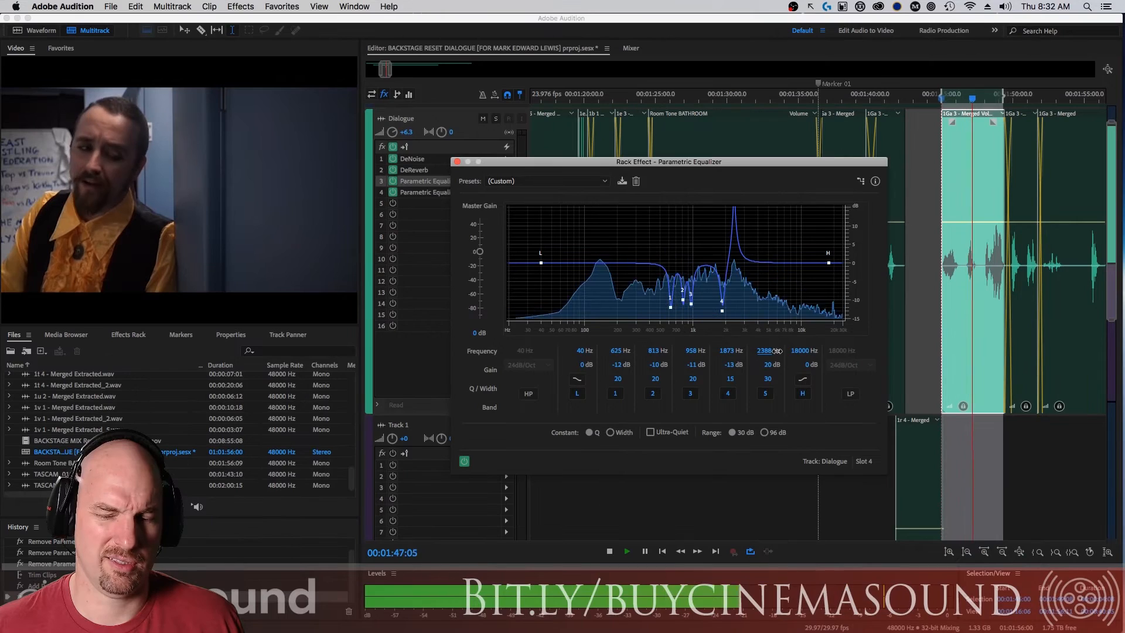
left_click_drag(771, 357, 769, 350)
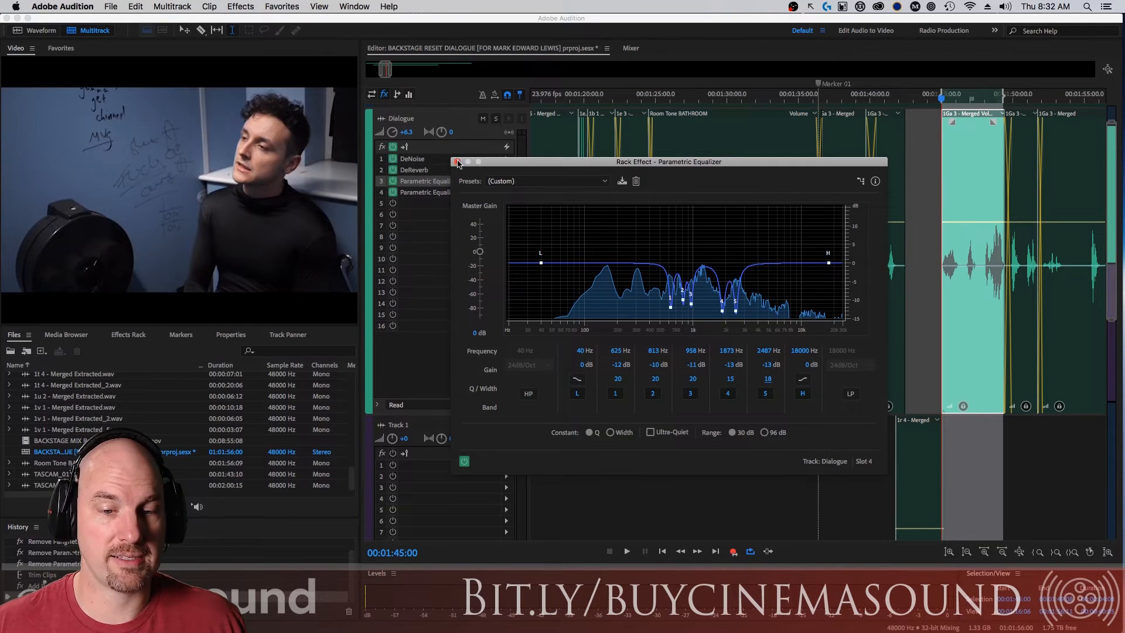
left_click(458, 162)
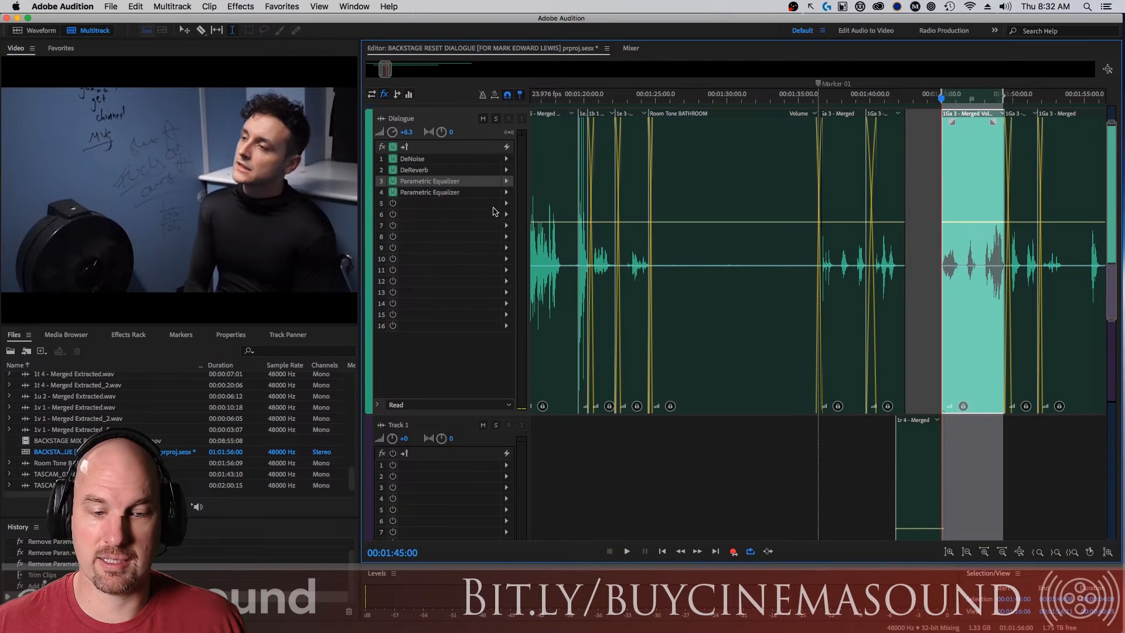
Add a third Parametric Equalizer in slot 5 of the Dialogue track and recheck the slot 4 equalizer's bands.
left_click(507, 203)
mouse_move(621, 266)
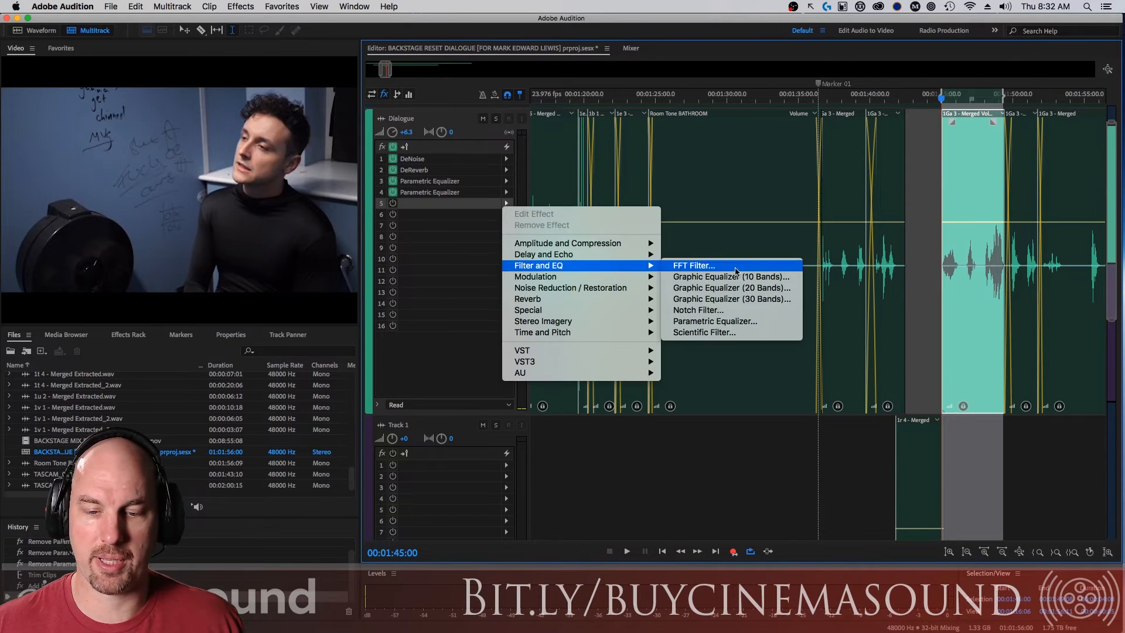
left_click(741, 321)
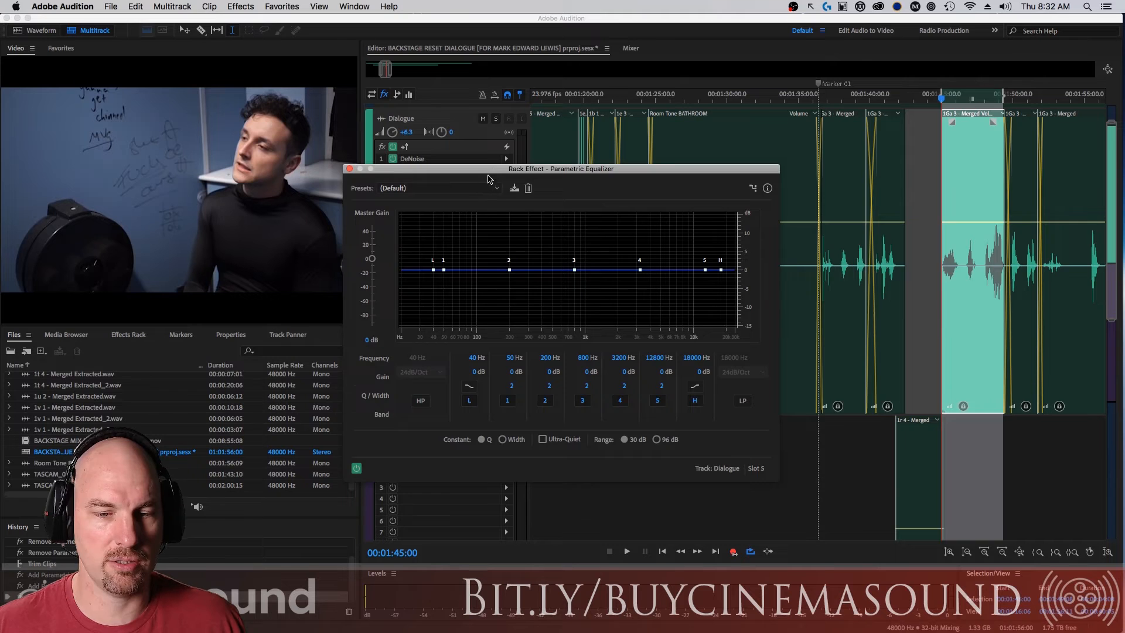
double_click(449, 195)
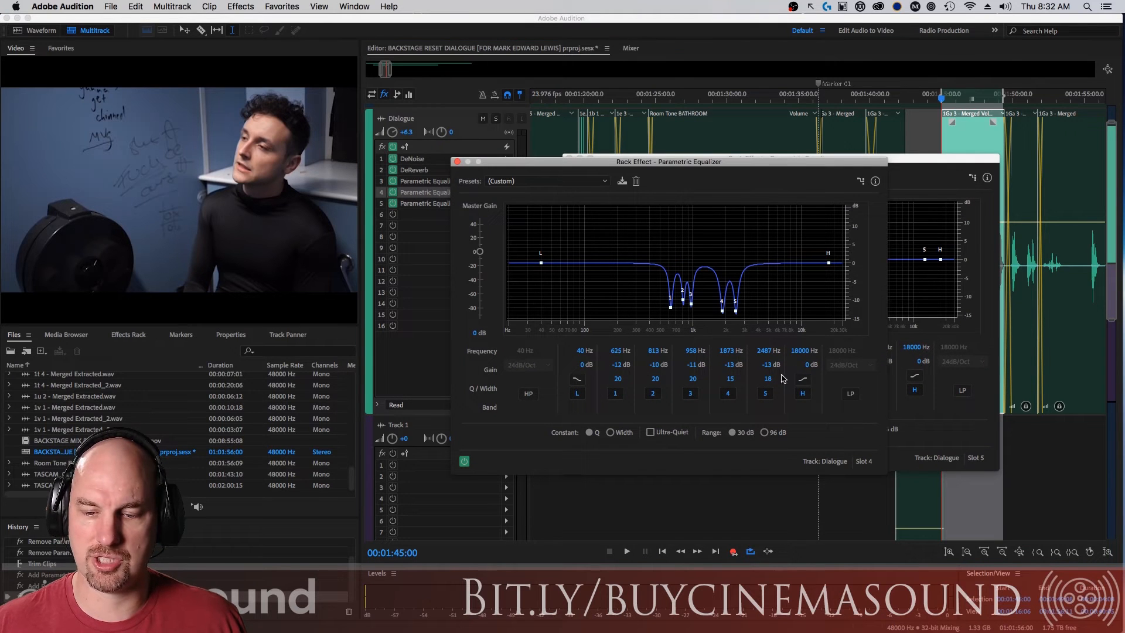
left_click(457, 162)
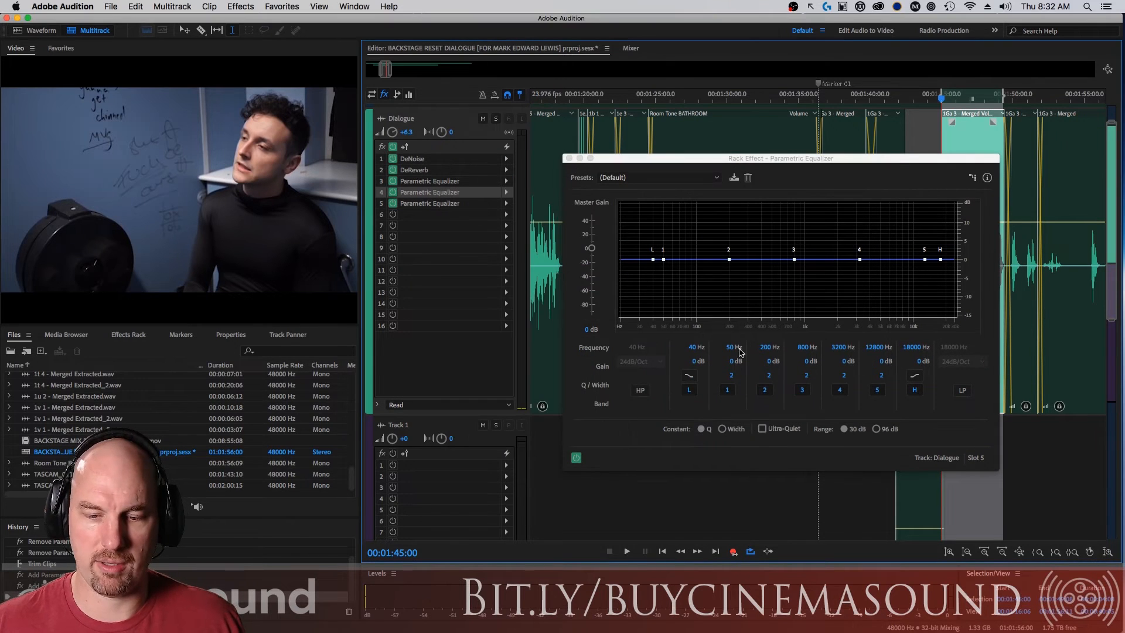
Set band 1 of the slot 5 equalizer to 2500 Hz with a gain of 20 dB and a Q of 30.
left_click(739, 350)
type("25")
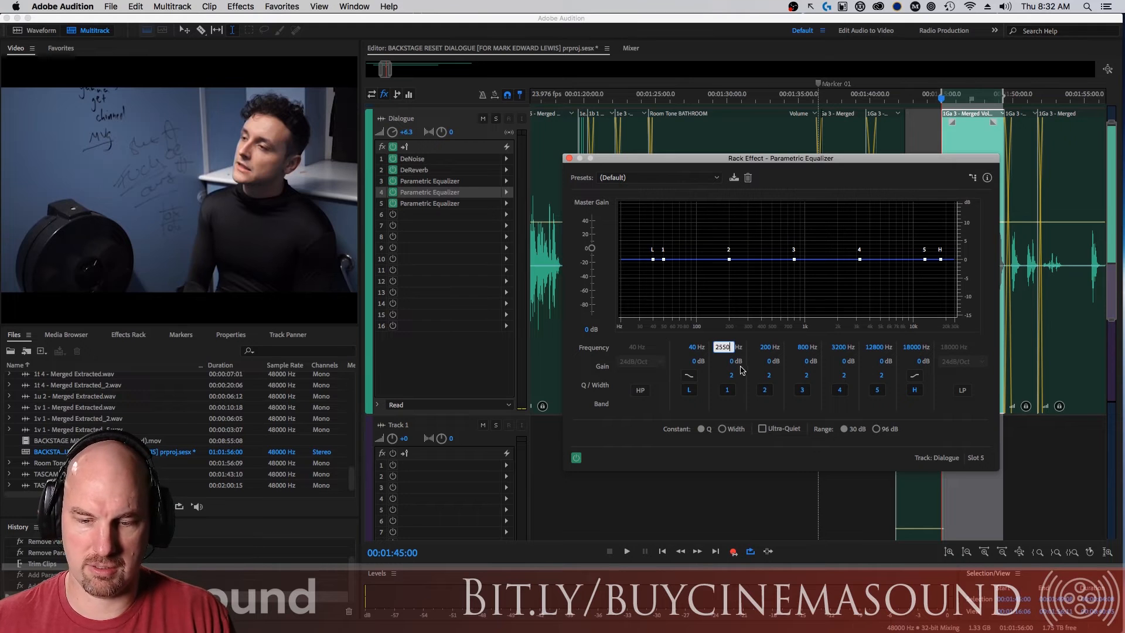
type("00")
key("Return")
left_click(729, 362)
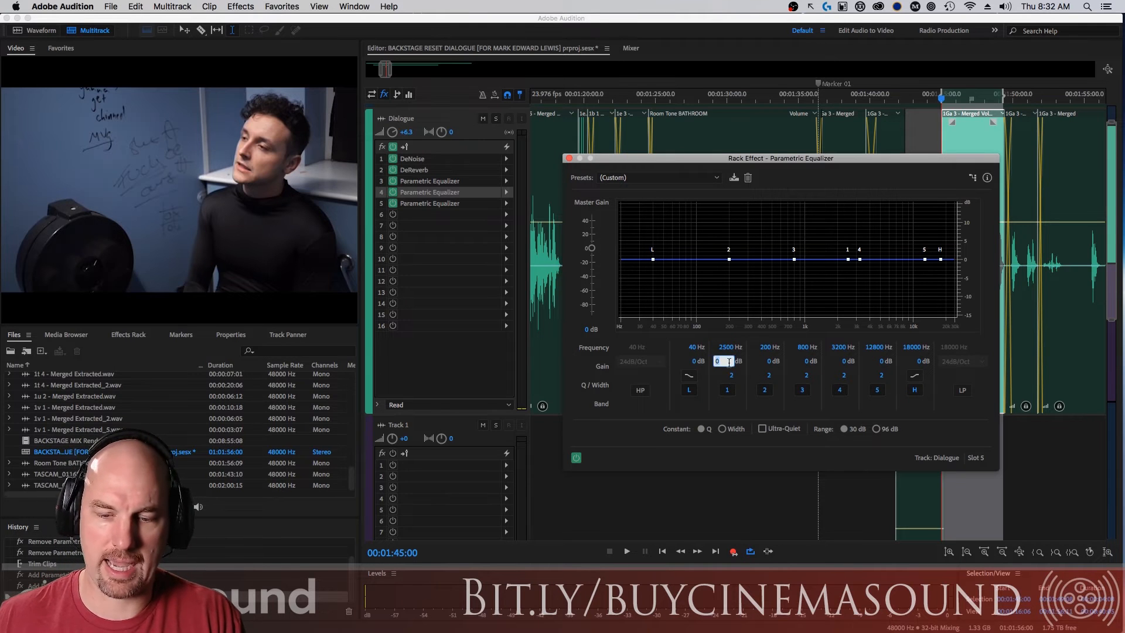
type("20")
key("Return")
left_click(732, 376)
type("30")
key("Return")
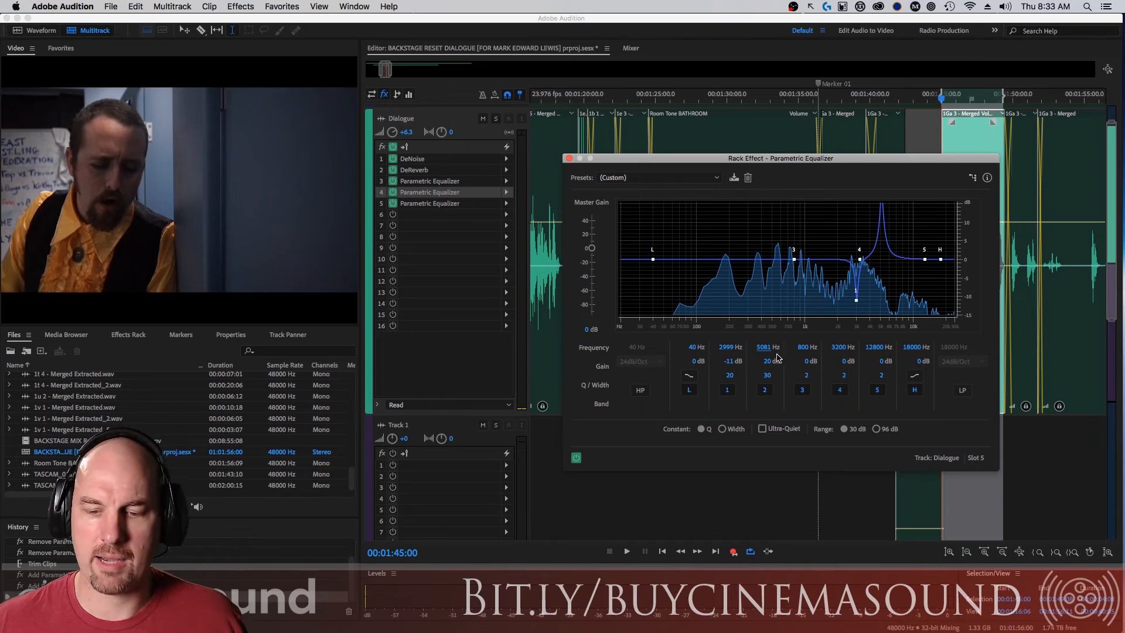
Switch off band 2 in the slot 5 equalizer and set the slot 3 equalizer's master gain to 6 dB.
left_click(766, 389)
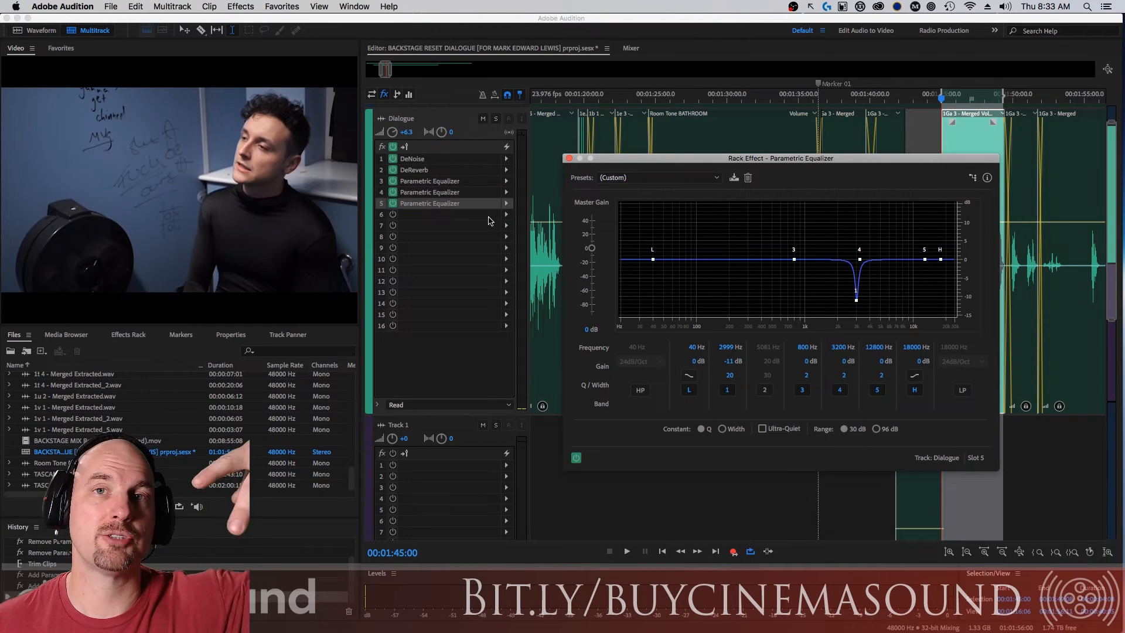
double_click(445, 186)
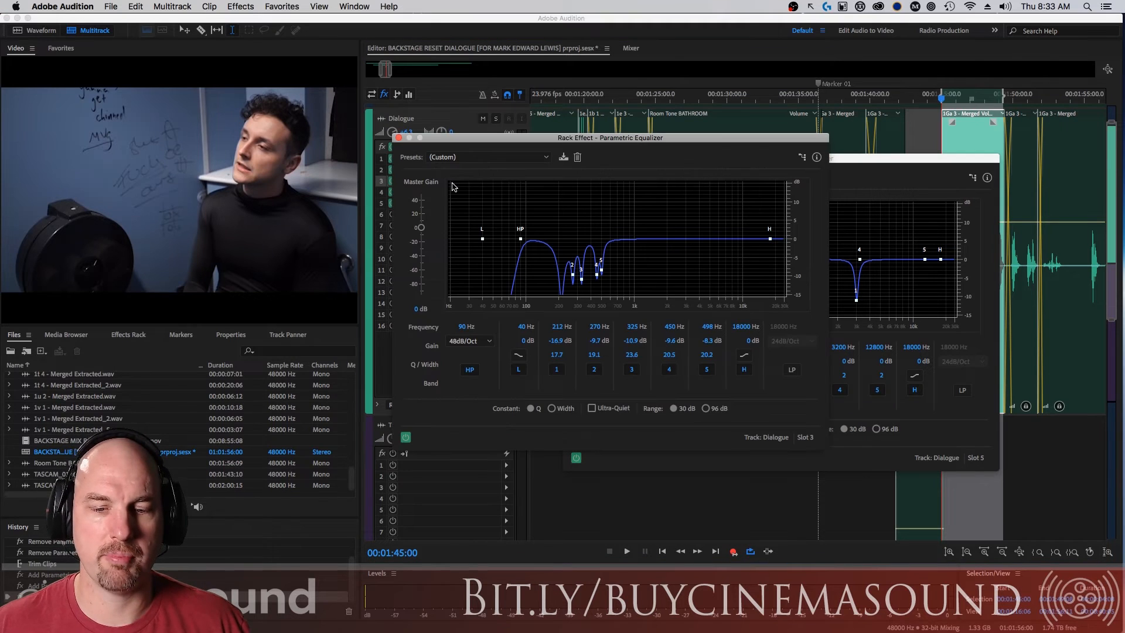
left_click(834, 158)
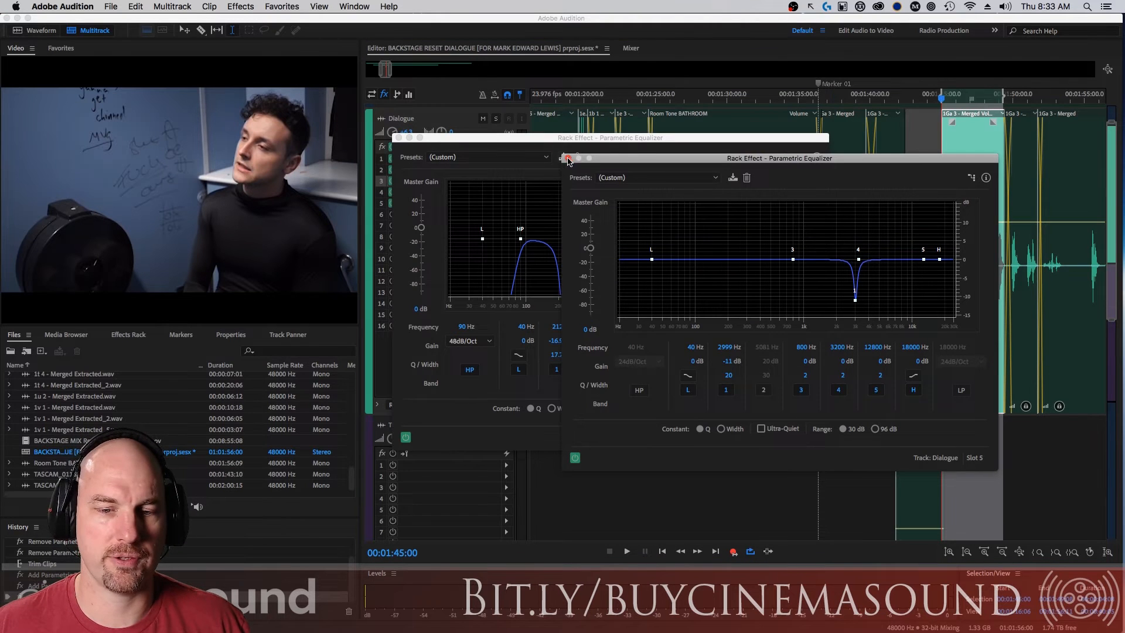
left_click(567, 159)
left_click(417, 310)
type("6")
key("Return")
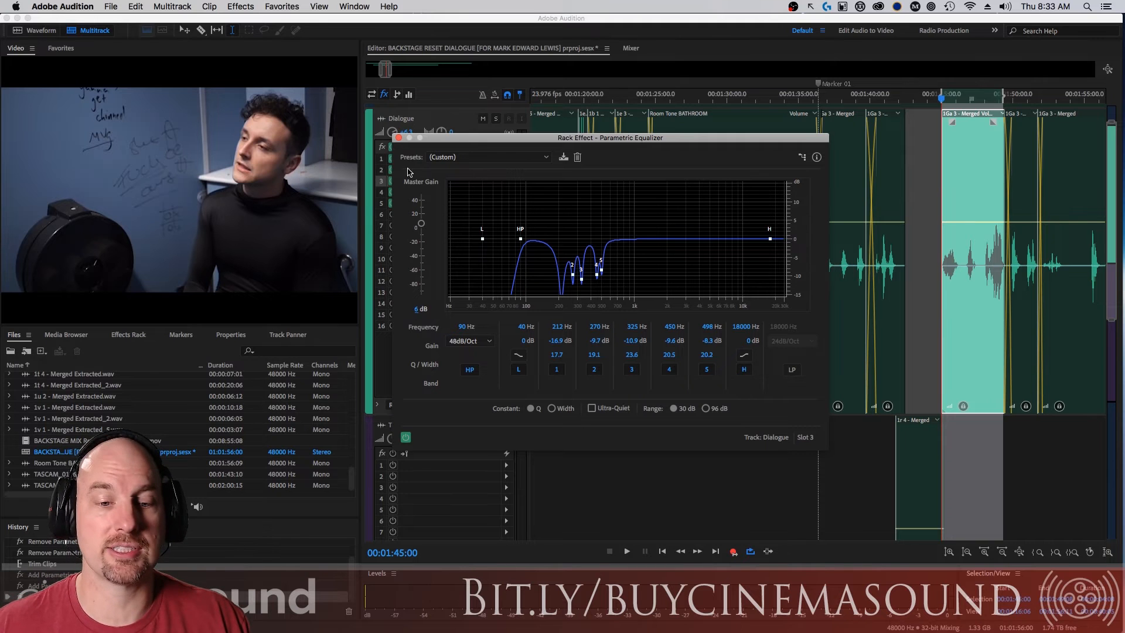
left_click(398, 138)
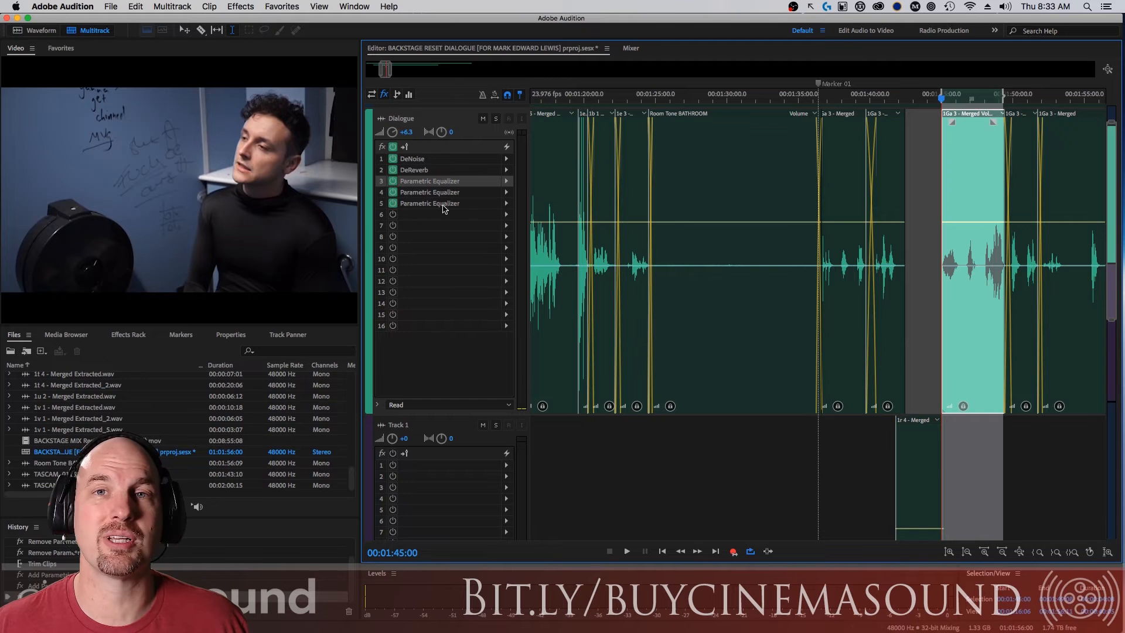
Play the selected dialogue with all three Parametric Equalizers bypassed, and play it again with all three re-enabled.
left_click(394, 182)
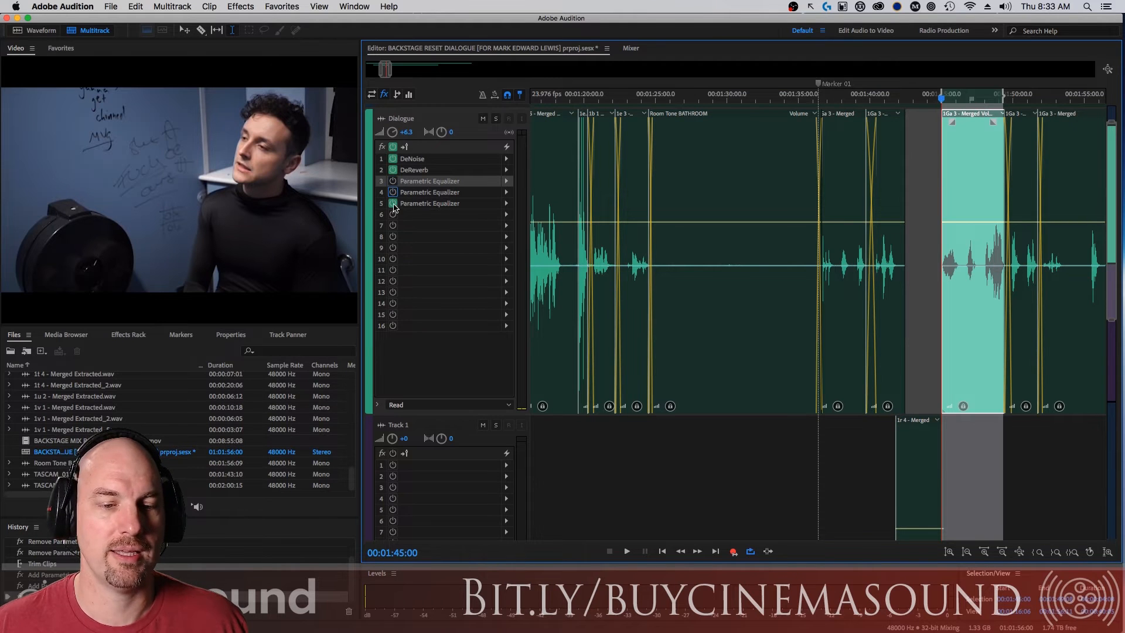
left_click(393, 204)
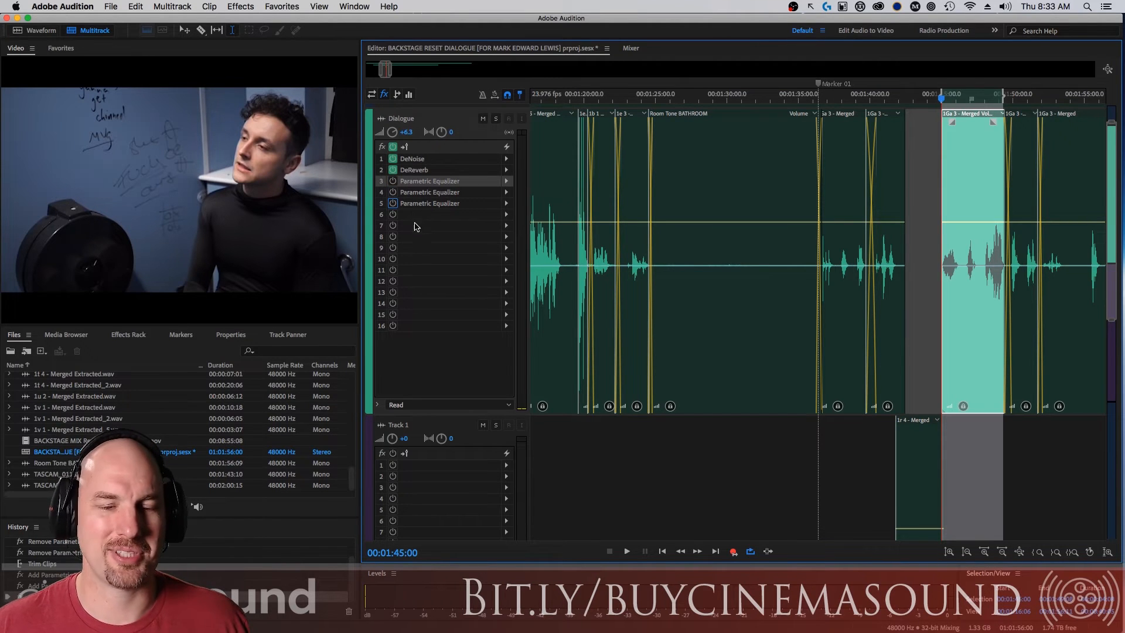
key("space")
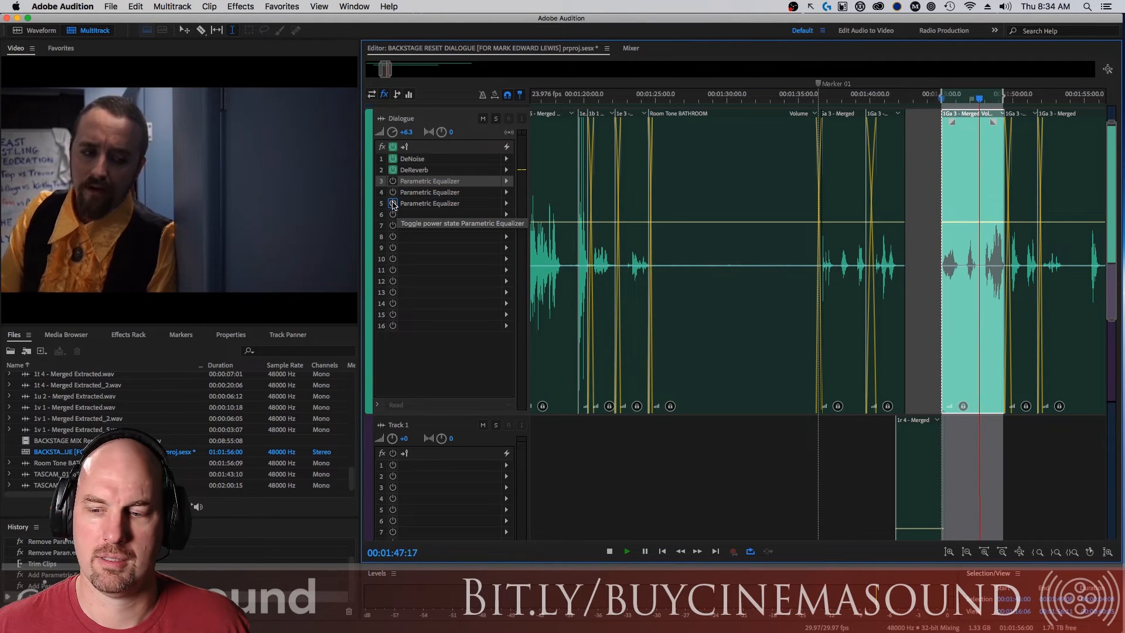
left_click(393, 204)
key("space")
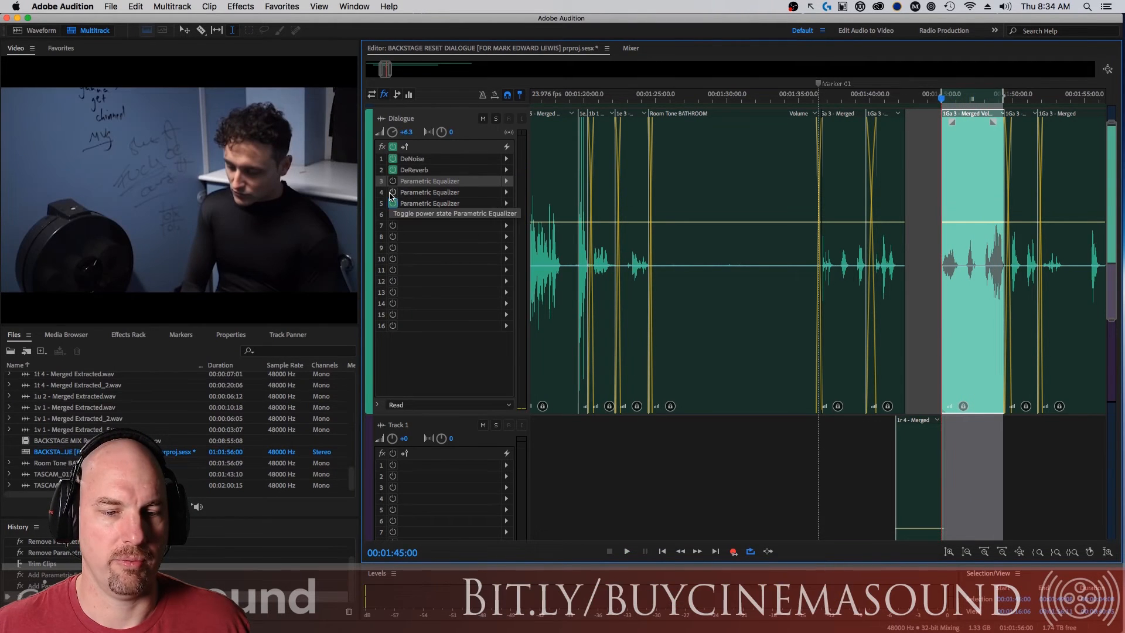
left_click(392, 192)
left_click(392, 181)
key("space")
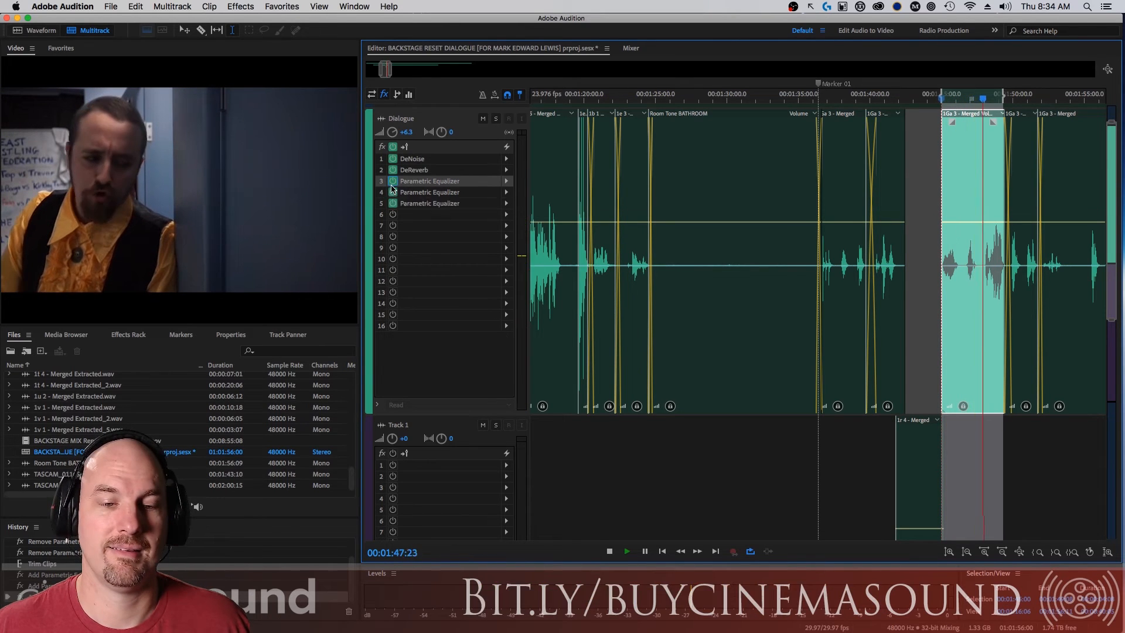
Repeat the before-and-after listening comparison on the selected dialogue, bypassing and re-enabling the Parametric Equalizers in slots 3, 4 and 5.
key("space")
left_click(393, 181)
left_click(392, 192)
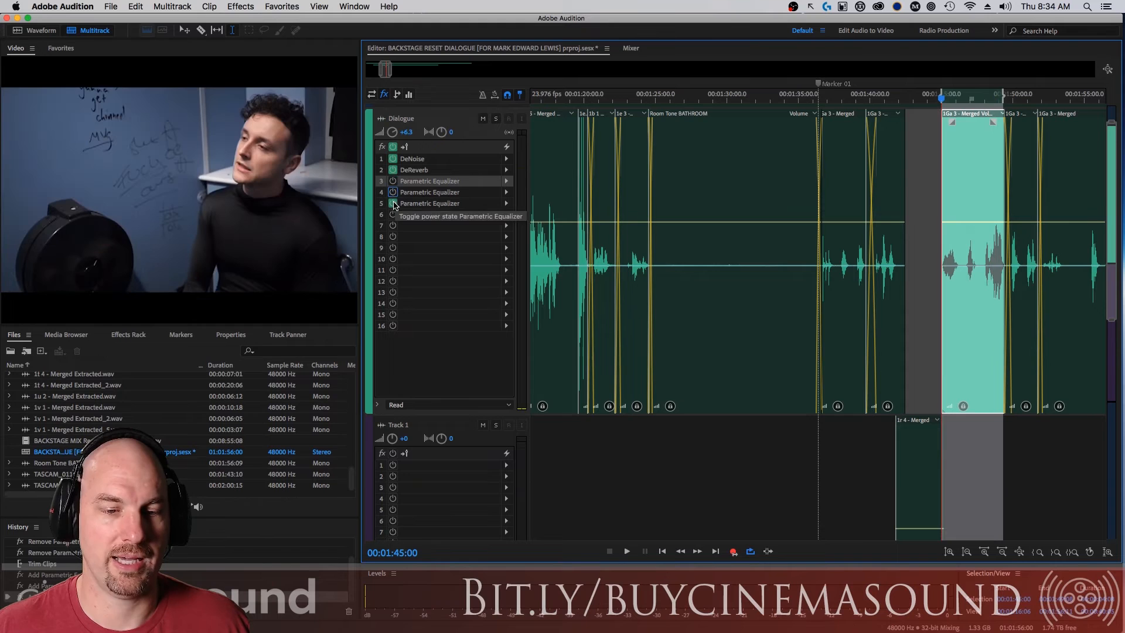
left_click(393, 204)
key("space")
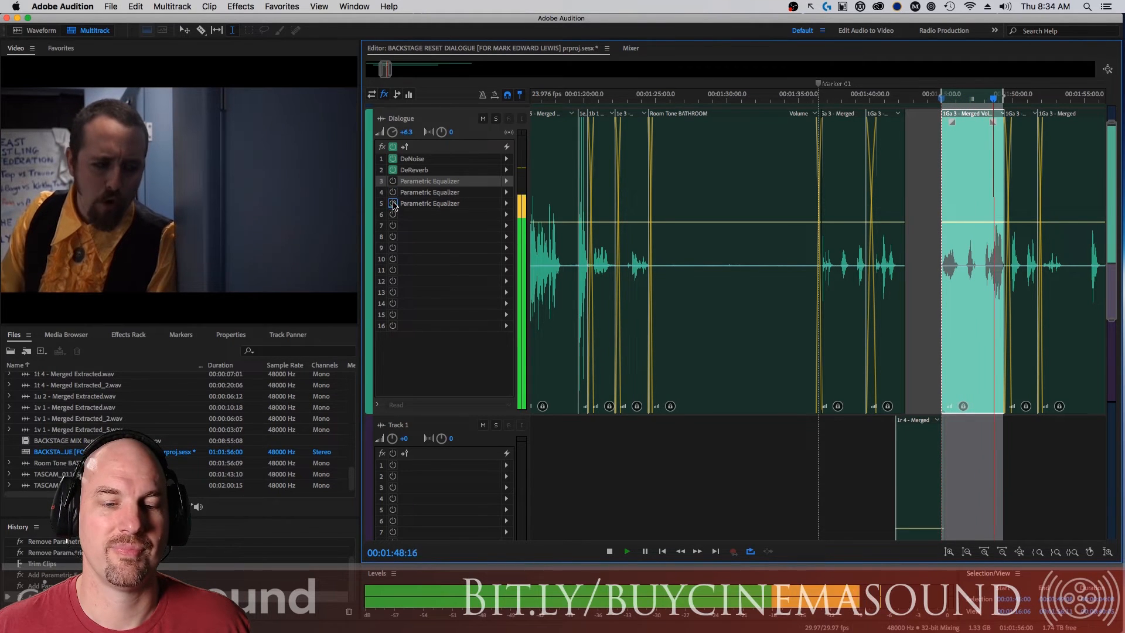
left_click(393, 203)
left_click(393, 192)
left_click(392, 181)
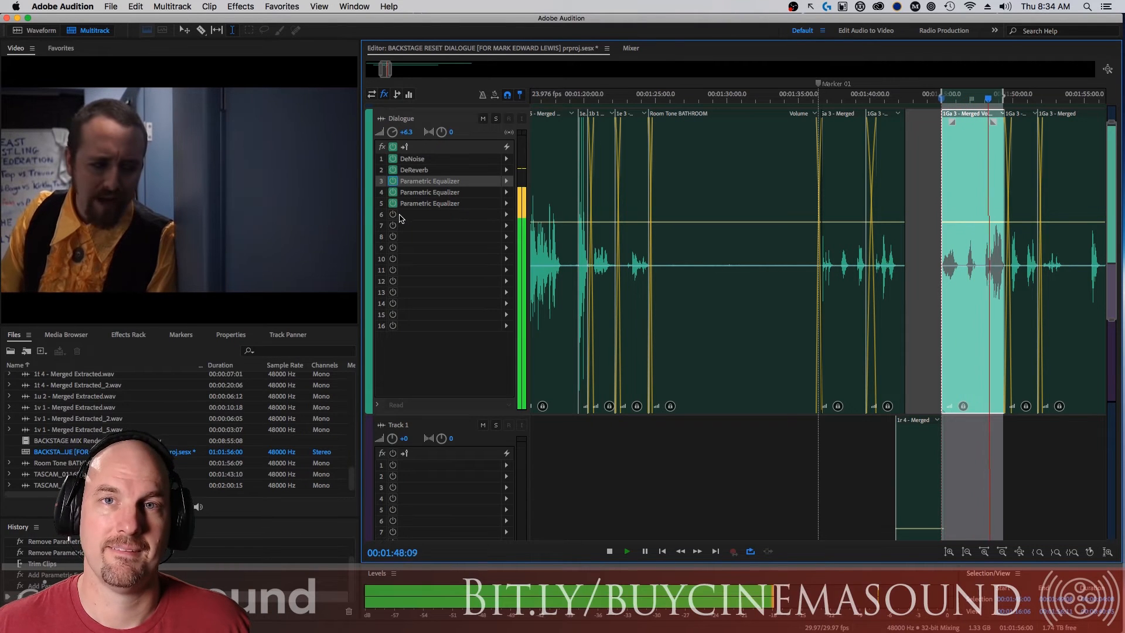
key("space")
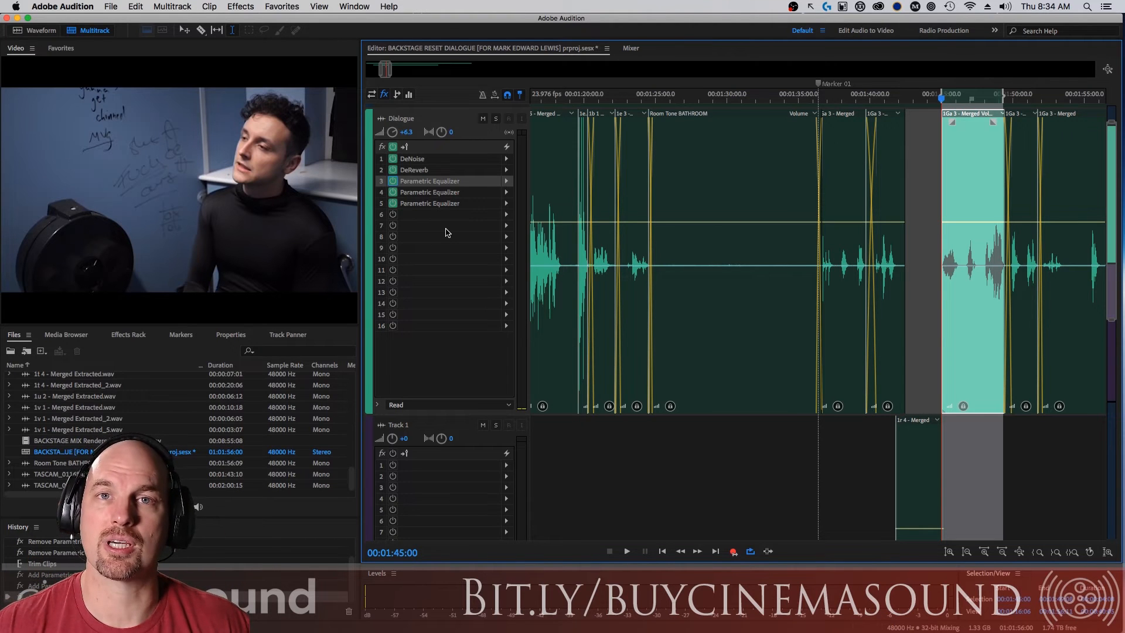
Review the slot 3 equalizer's settings and its option to save them as an effect preset, without saving one.
double_click(432, 182)
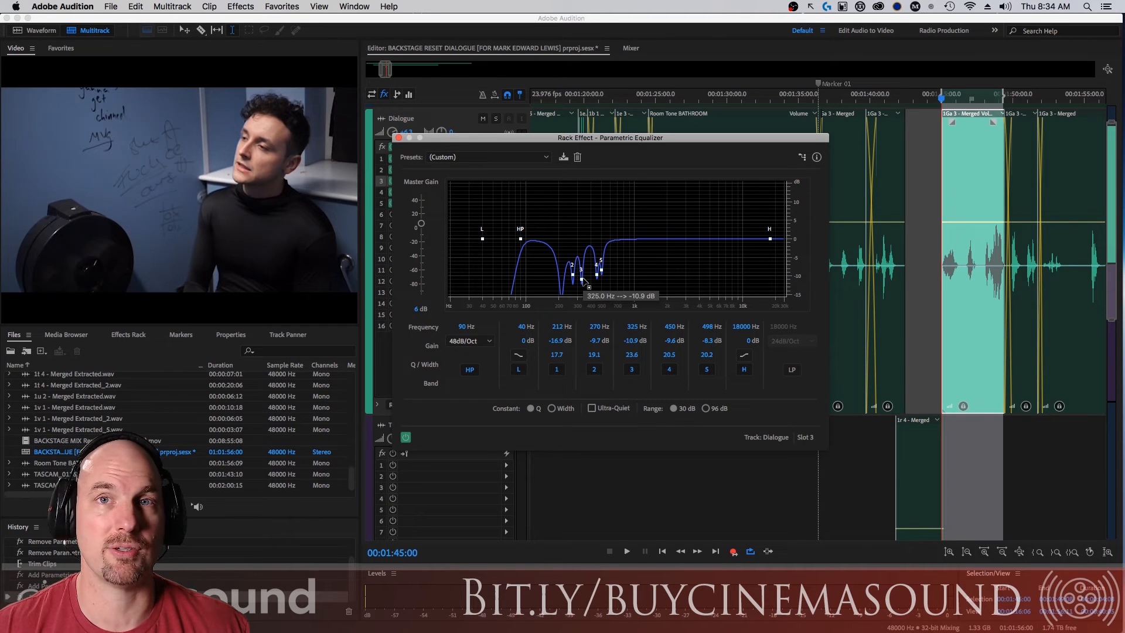
left_click(565, 158)
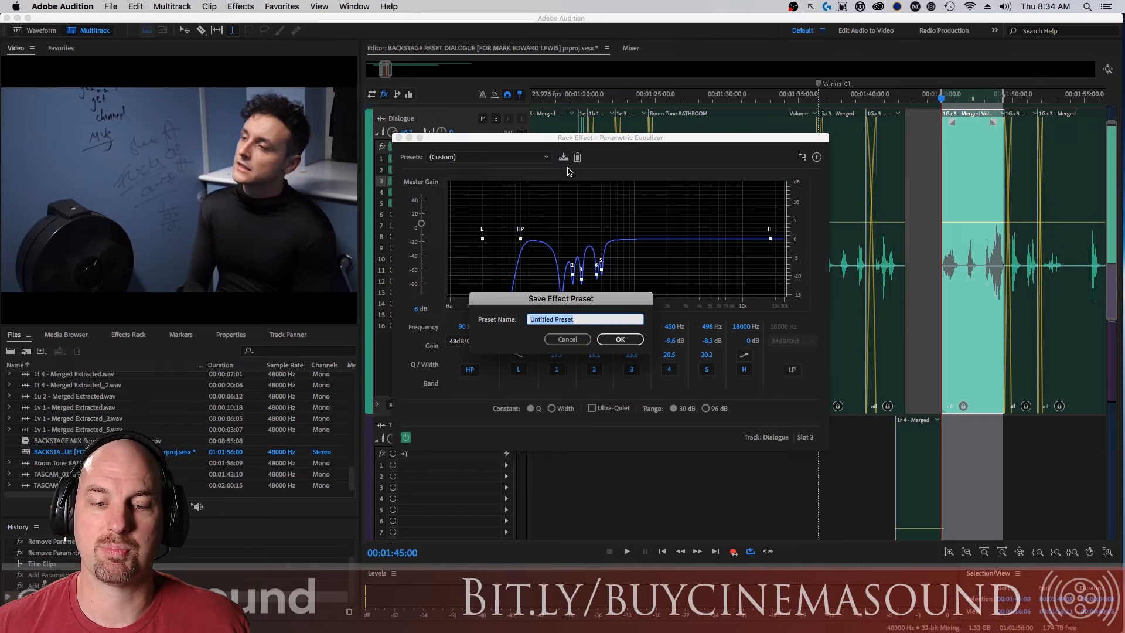
left_click(580, 342)
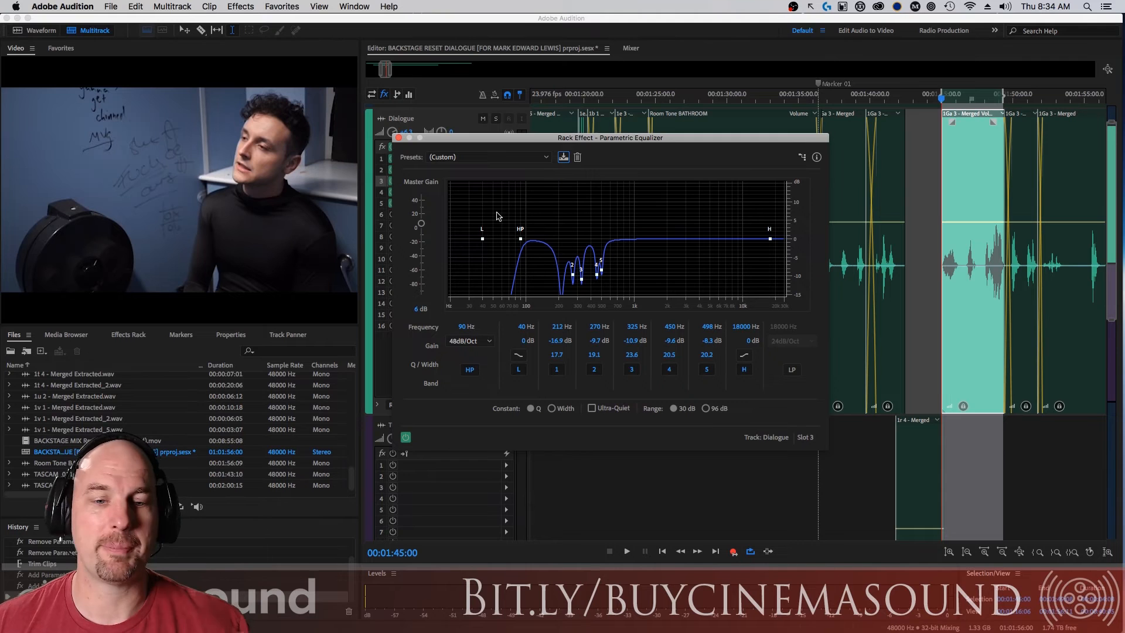
left_click(398, 139)
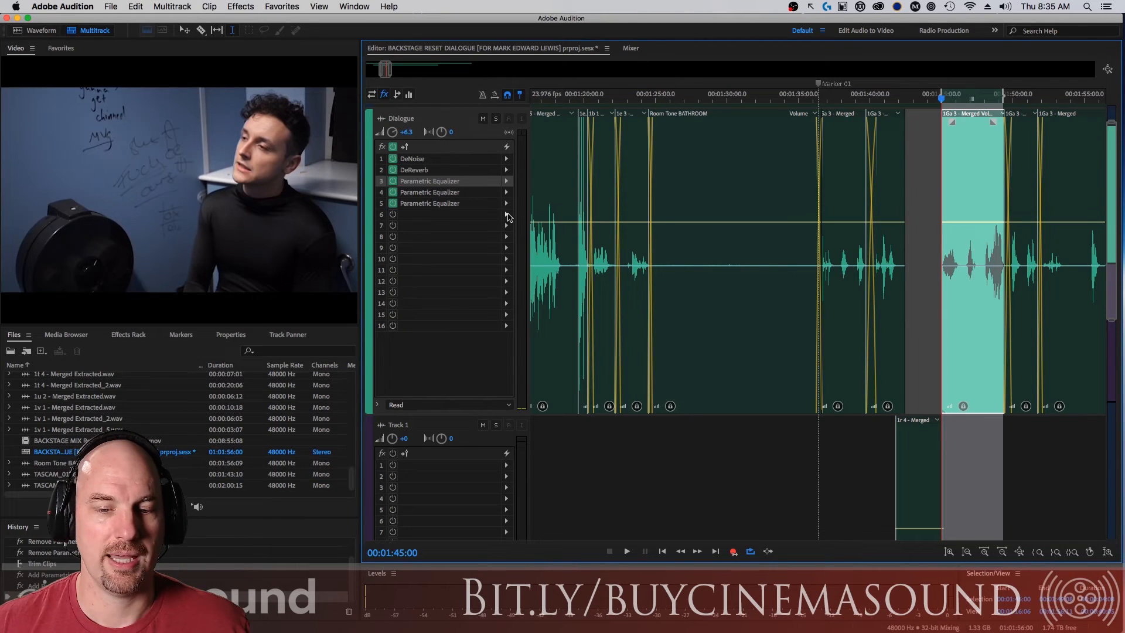
Add a Parametric Equalizer in slot 6 of the Dialogue track and set its high shelf to 6536 Hz with a gain of 5.1 dB.
left_click(508, 216)
mouse_move(597, 277)
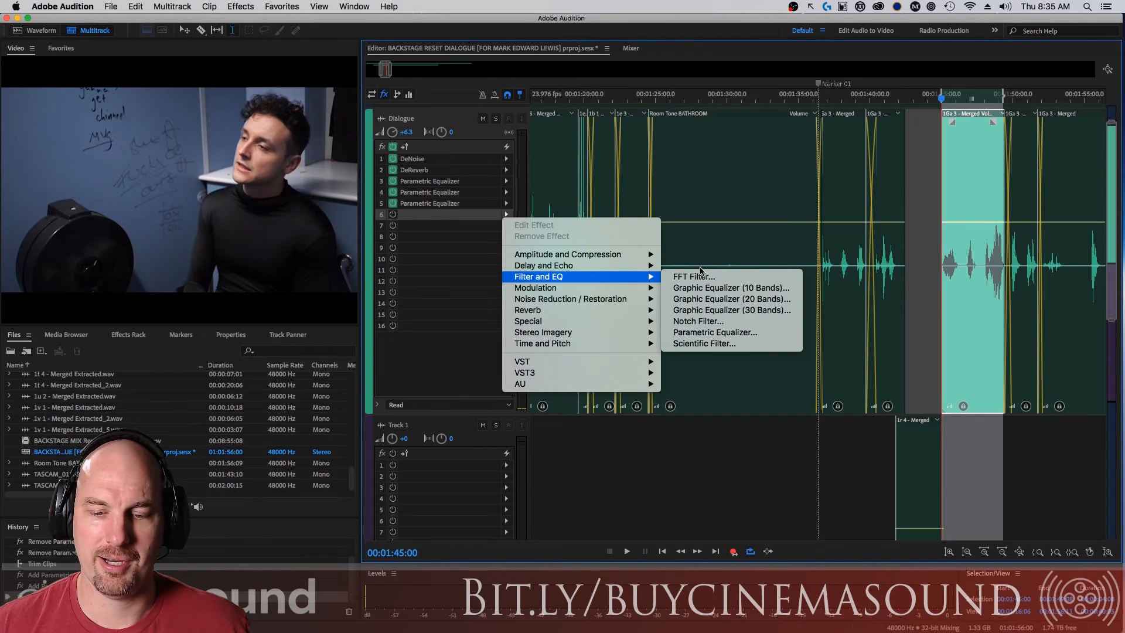
left_click(734, 334)
left_click_drag(616, 170, 683, 165)
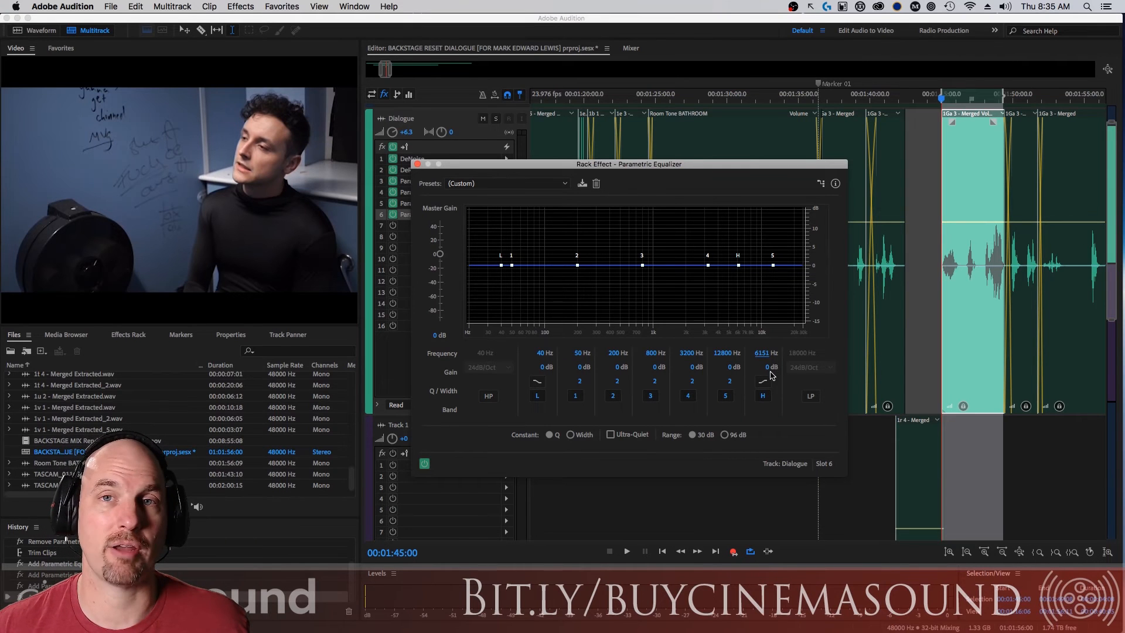
key("space")
mouse_move(771, 373)
left_mouse_down()
mouse_move(800, 318)
mouse_move(786, 363)
mouse_move(776, 350)
mouse_move(774, 361)
left_mouse_up()
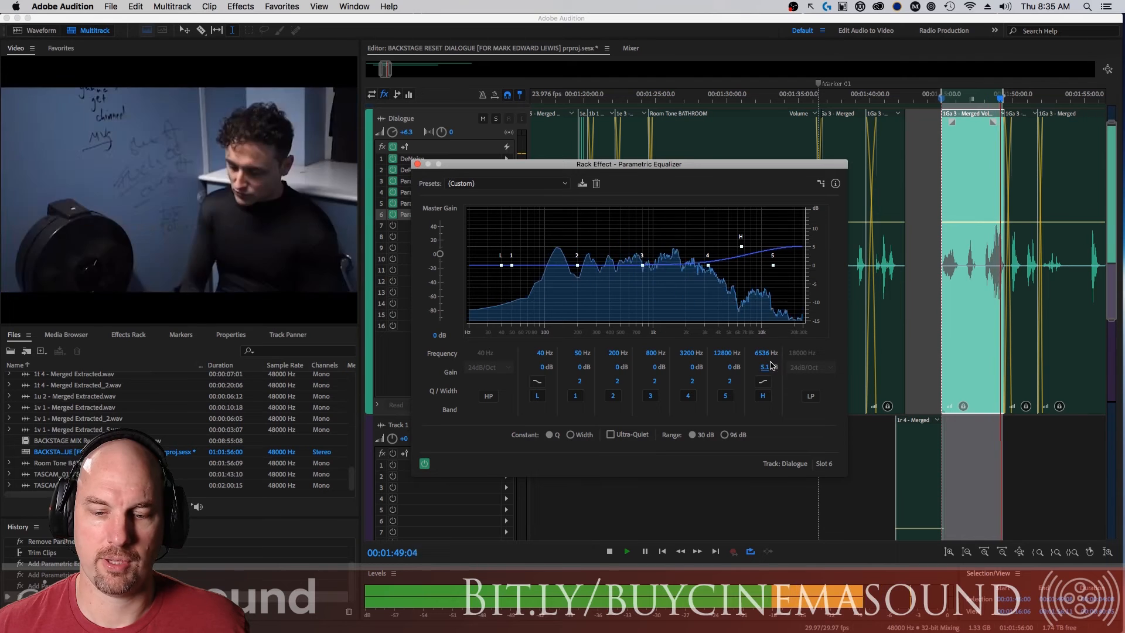
key("space")
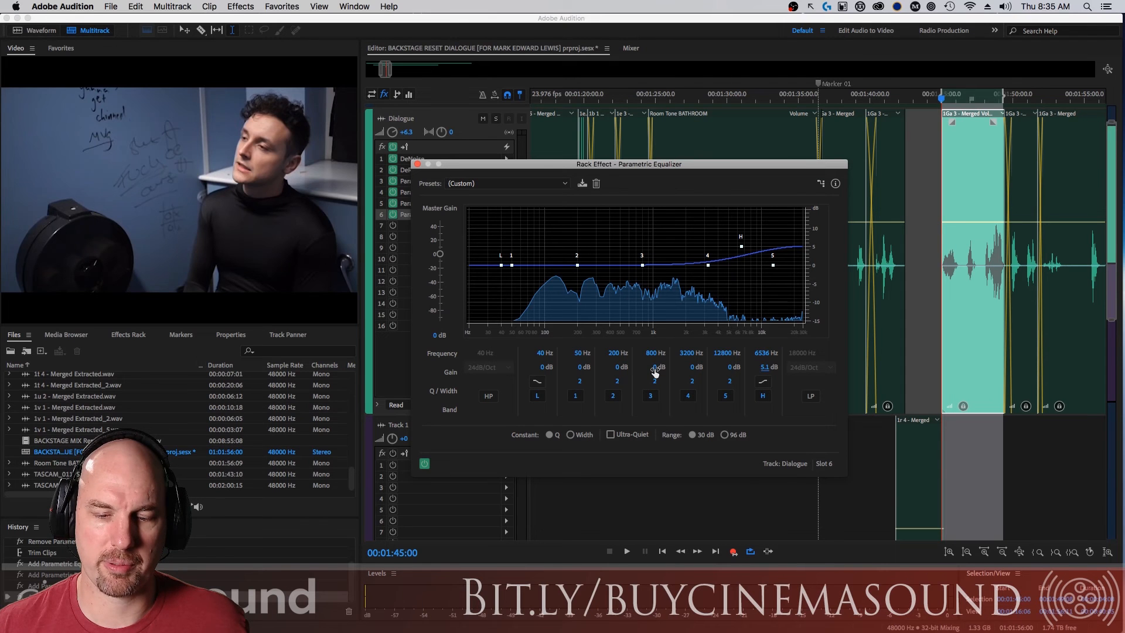
Set band 3 of the slot 6 equalizer to 1130 Hz with a gain of -3.1 dB and a Q of 1 during playback.
key("space")
left_click_drag(658, 368, 607, 402)
key("space")
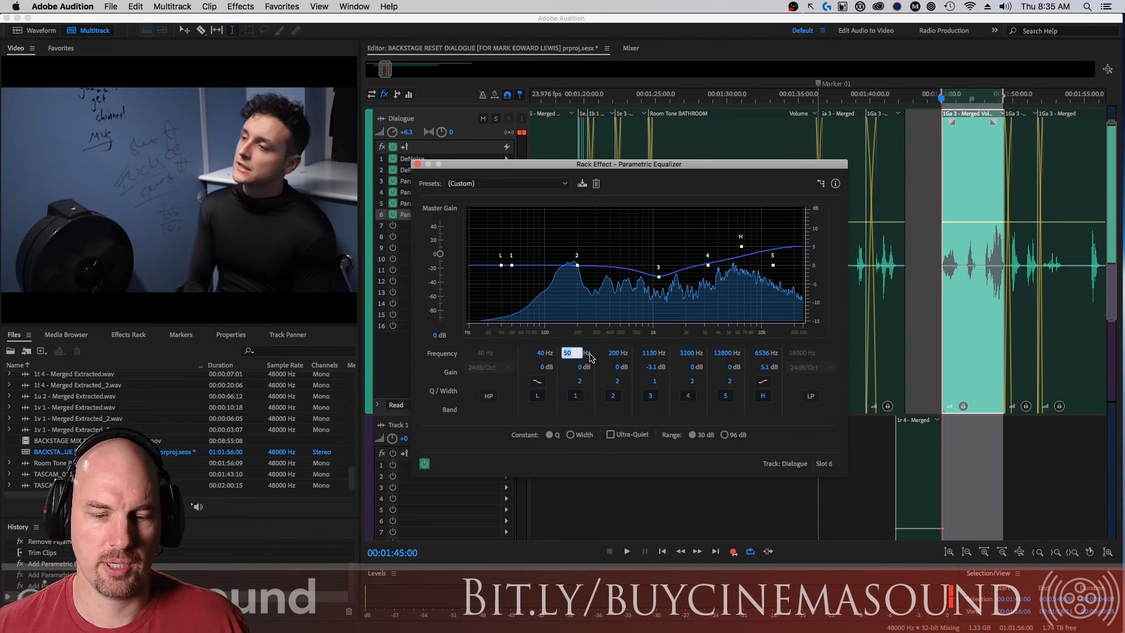
Set band 1 of the slot 6 equalizer to 100 Hz with a gain of 2.8 dB and a Q of 1.
type("100")
key("Return")
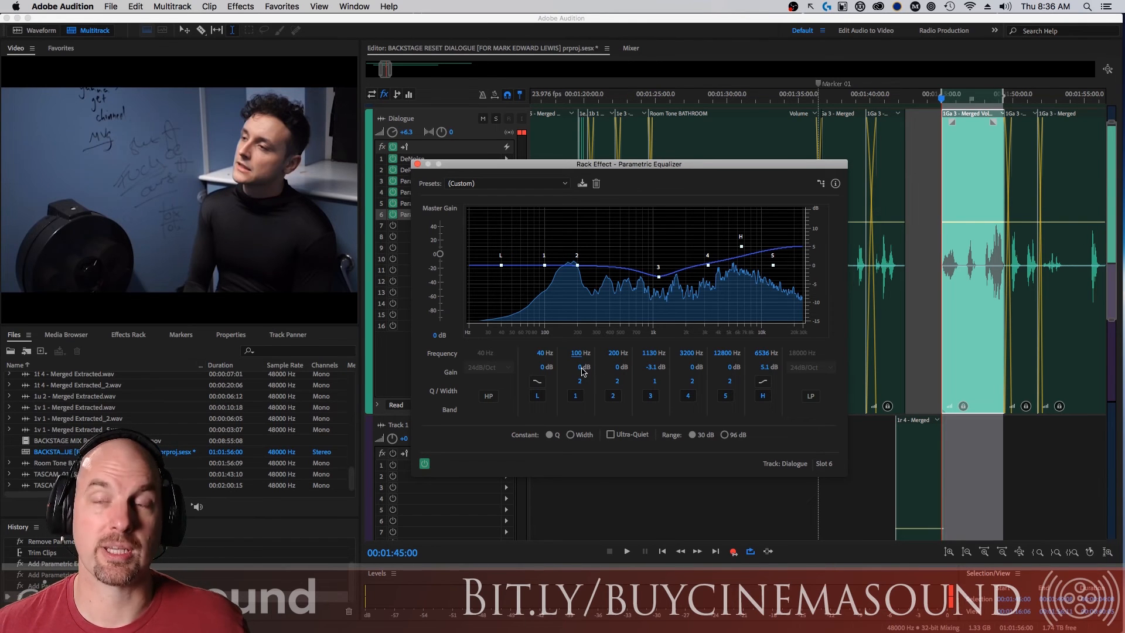
key("space")
left_click_drag(580, 371, 531, 394)
key("space")
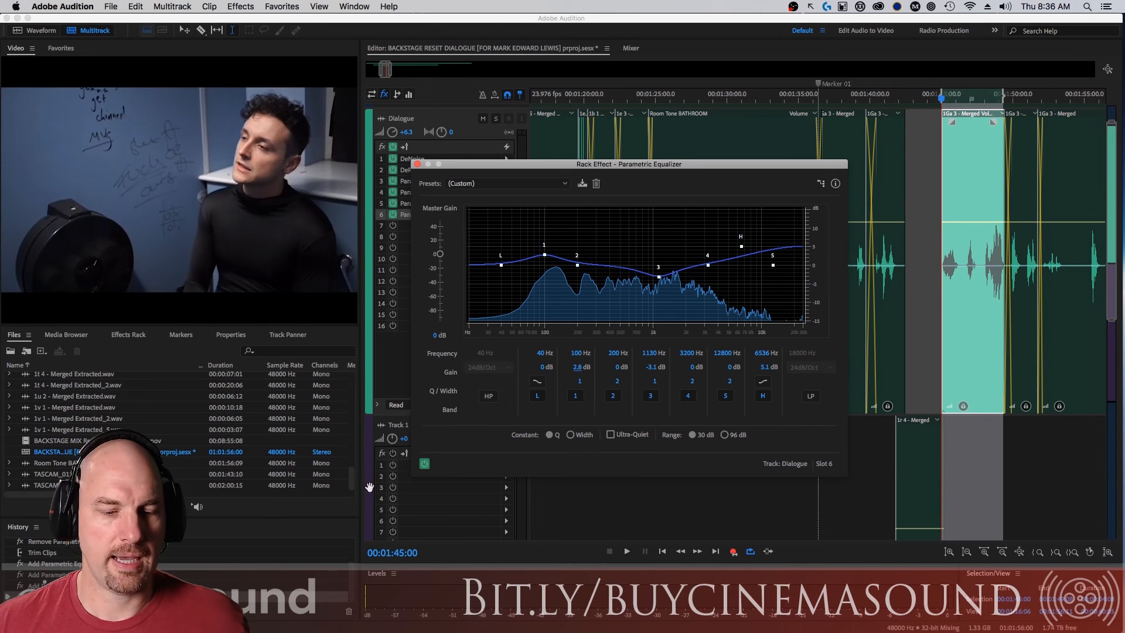
Play the selected dialogue with the slot 6 equalizer bypassed and re-enabled, moving its window clear of the effects list.
key("space")
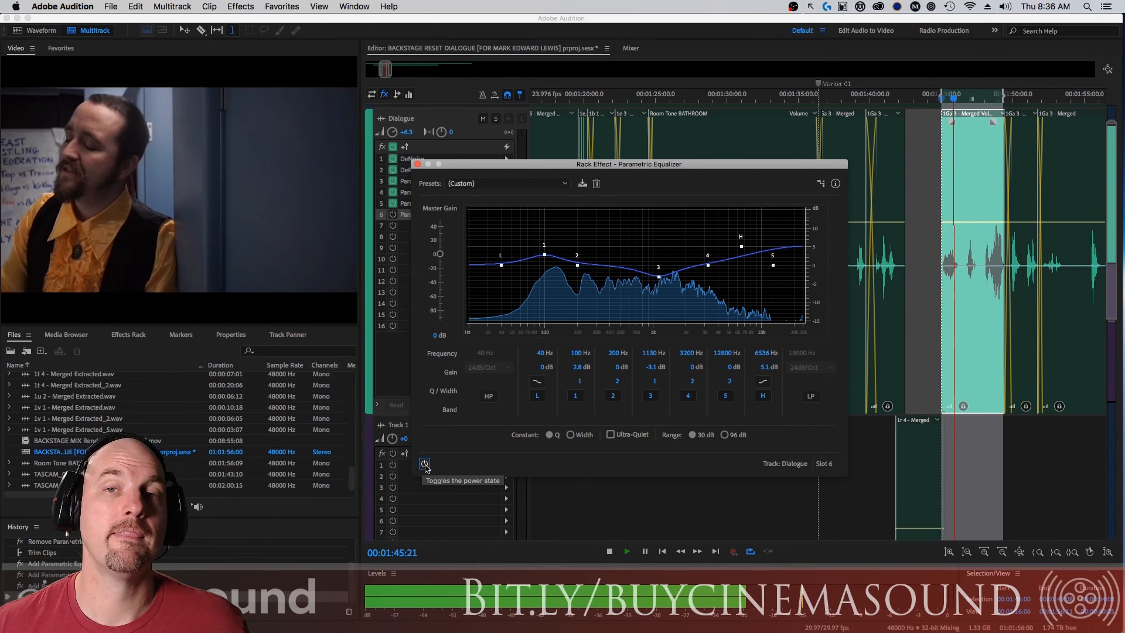
left_click_drag(463, 164, 530, 121)
left_click(492, 420)
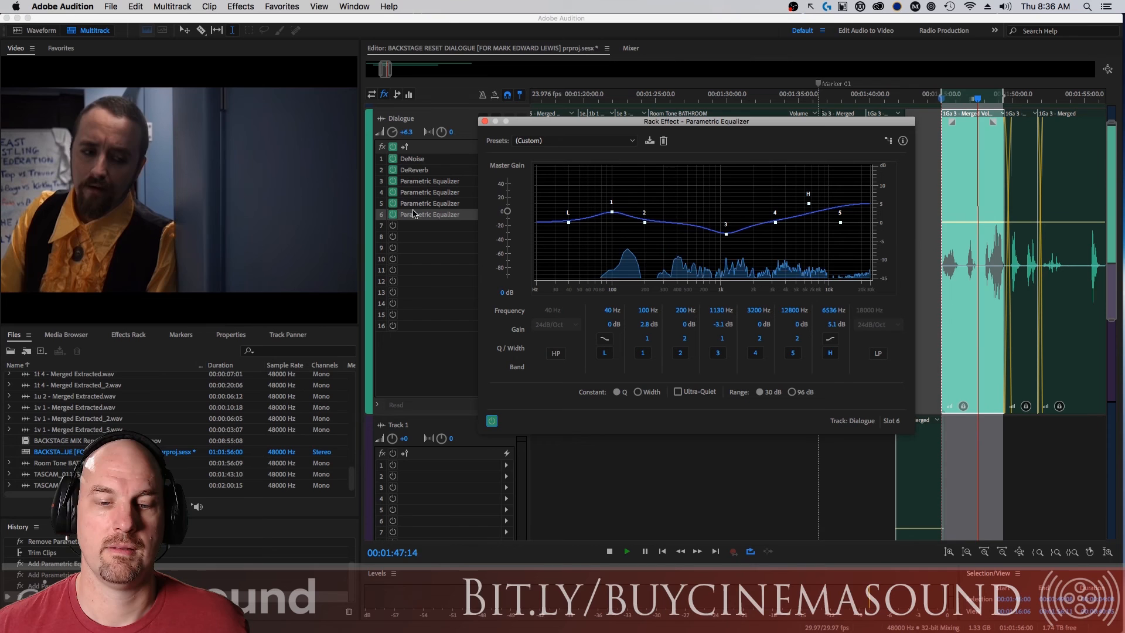
key("space")
Play the selected dialogue with the four equalizers in slots 3 to 6 bypassed, and play it again with all four re-enabled.
left_click(393, 215)
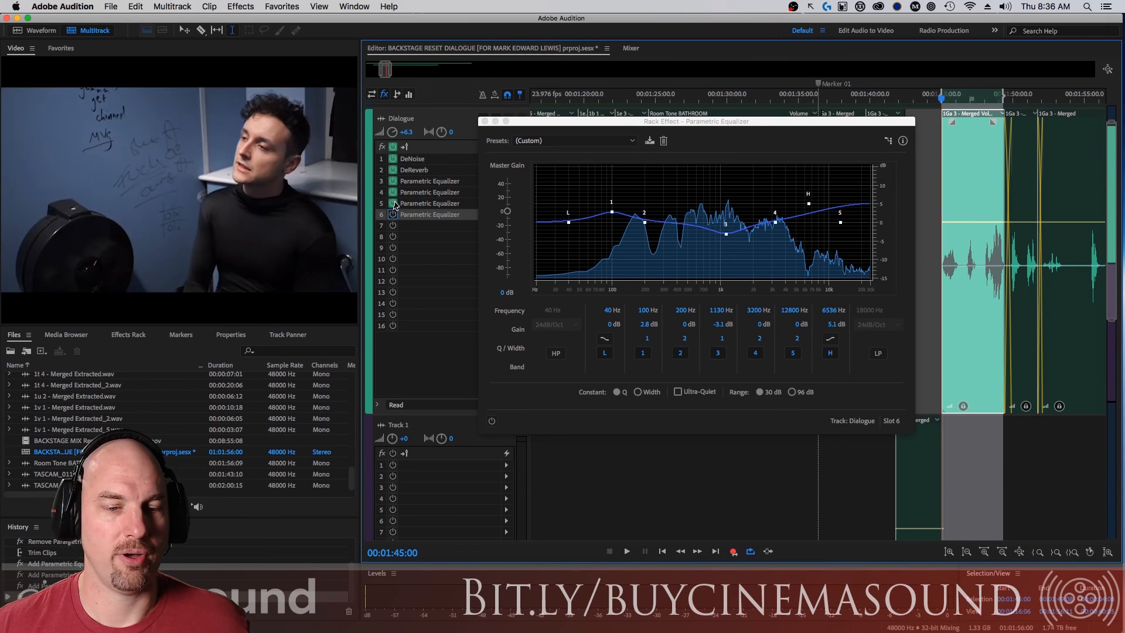
key("space")
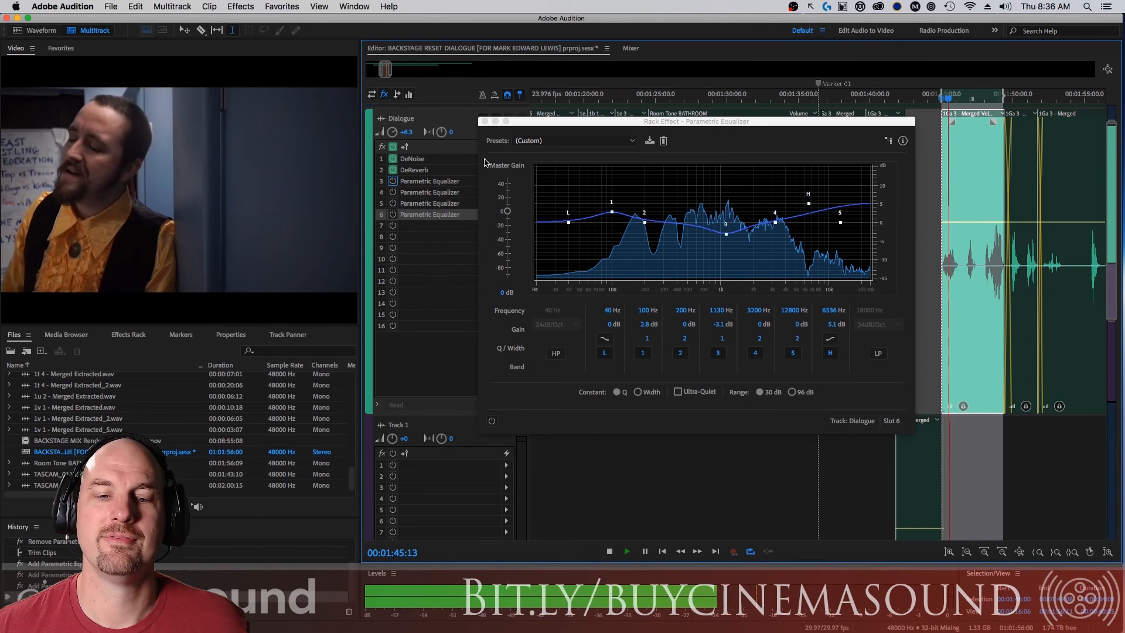
left_click(485, 121)
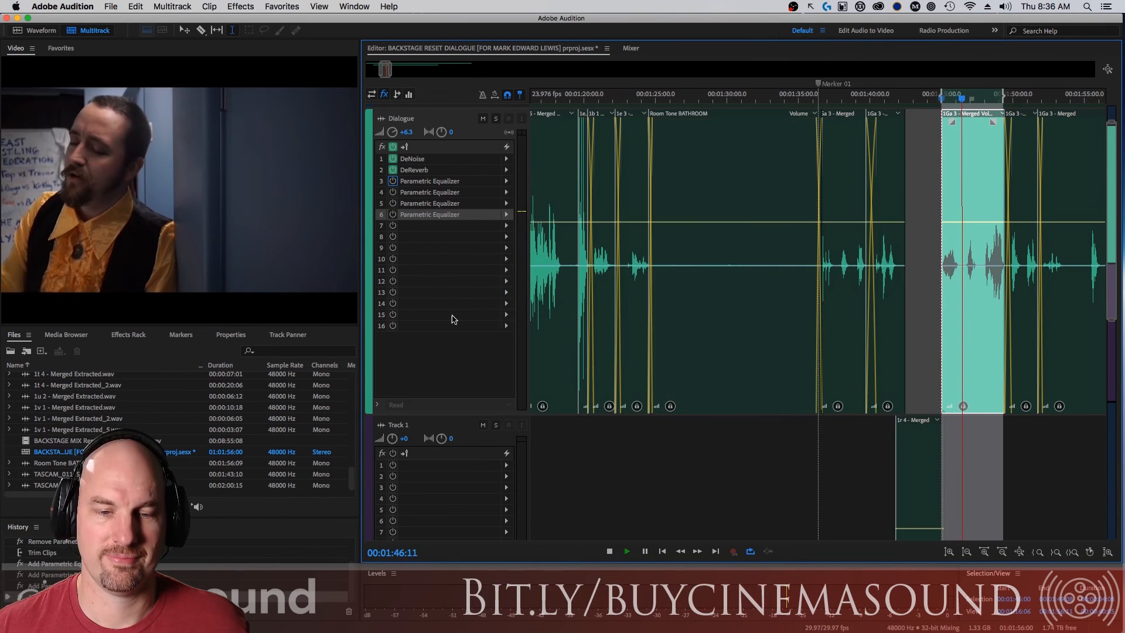
left_click(393, 182)
key("space")
left_click(394, 193)
left_click(394, 203)
left_click(393, 214)
key("space")
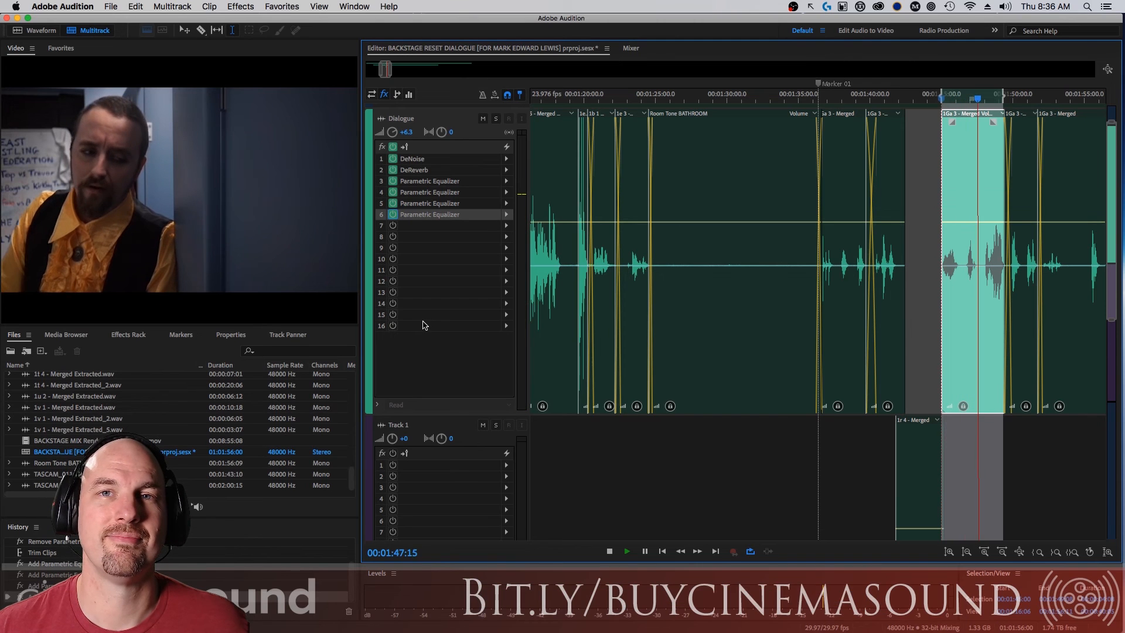
key("space")
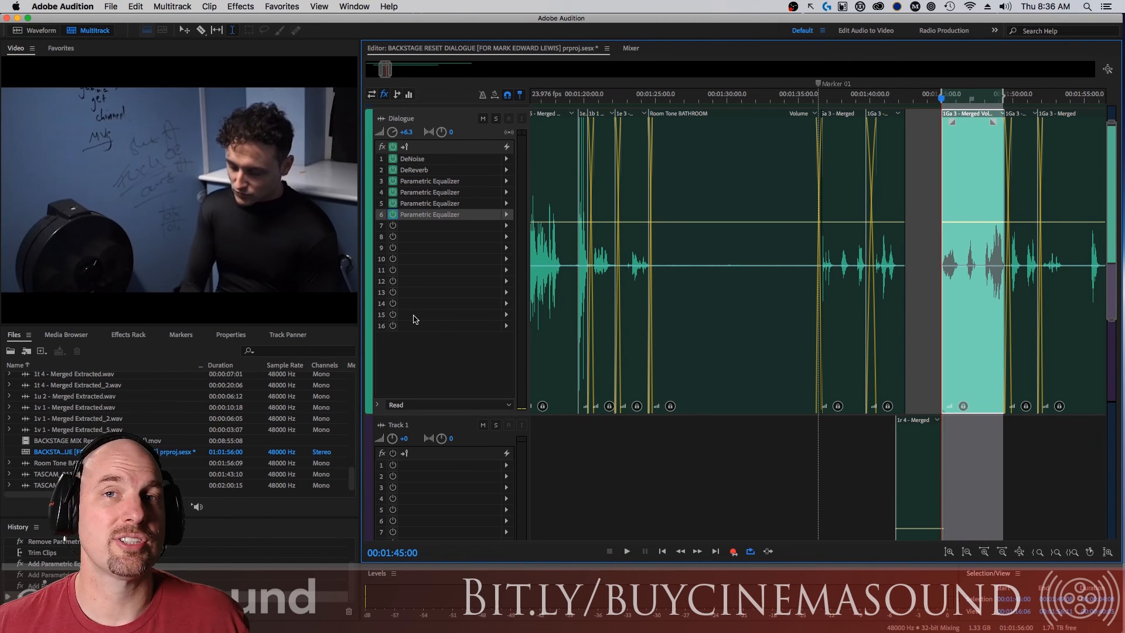